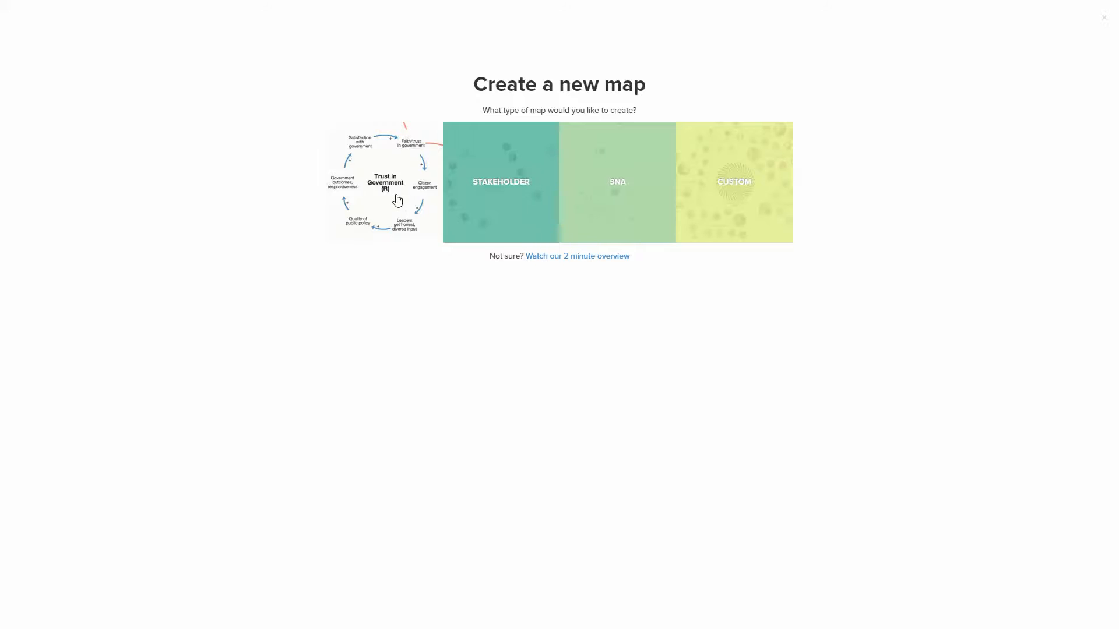
# Step: Create a new system map as a causal loop diagram named "Sketch Mode"
pyautogui.click(398, 203)
pyautogui.click(481, 254)
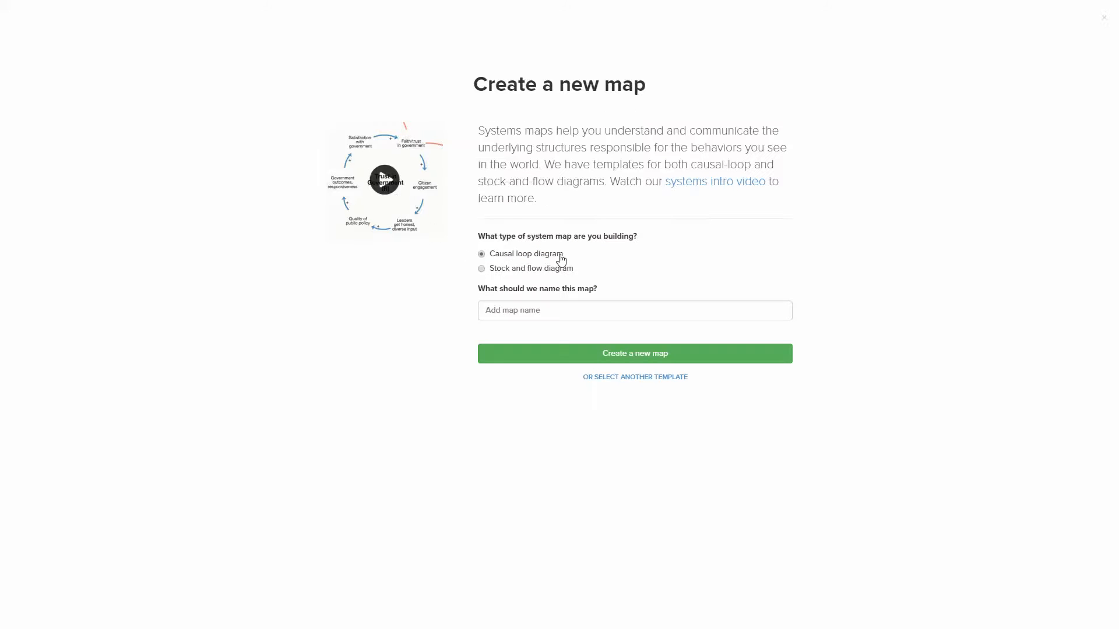
pyautogui.click(537, 311)
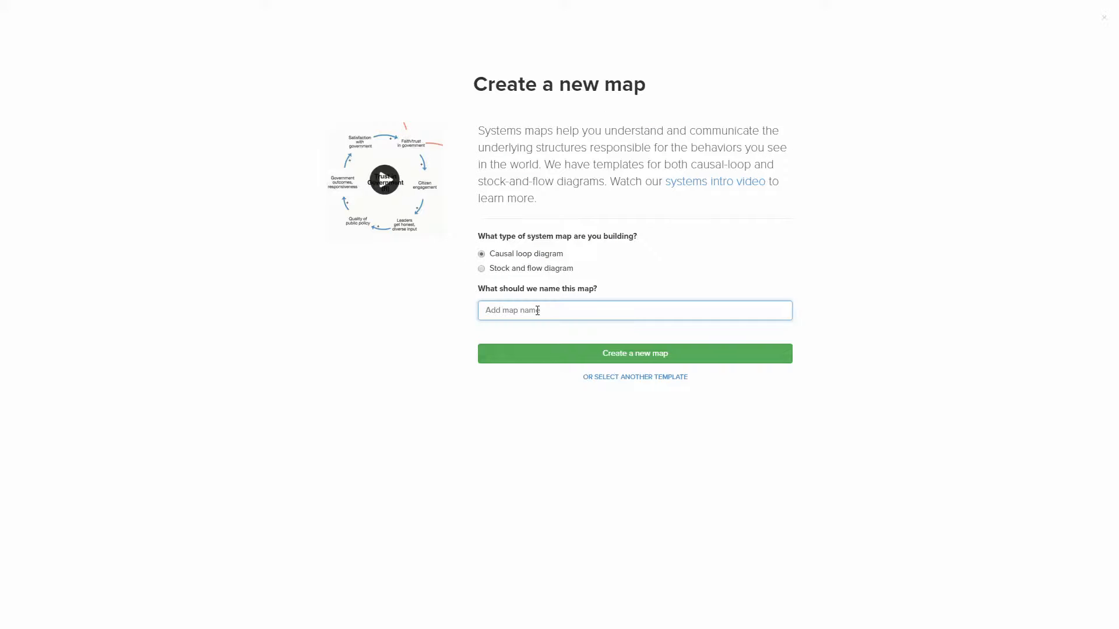
pyautogui.write('Sketch Mode')
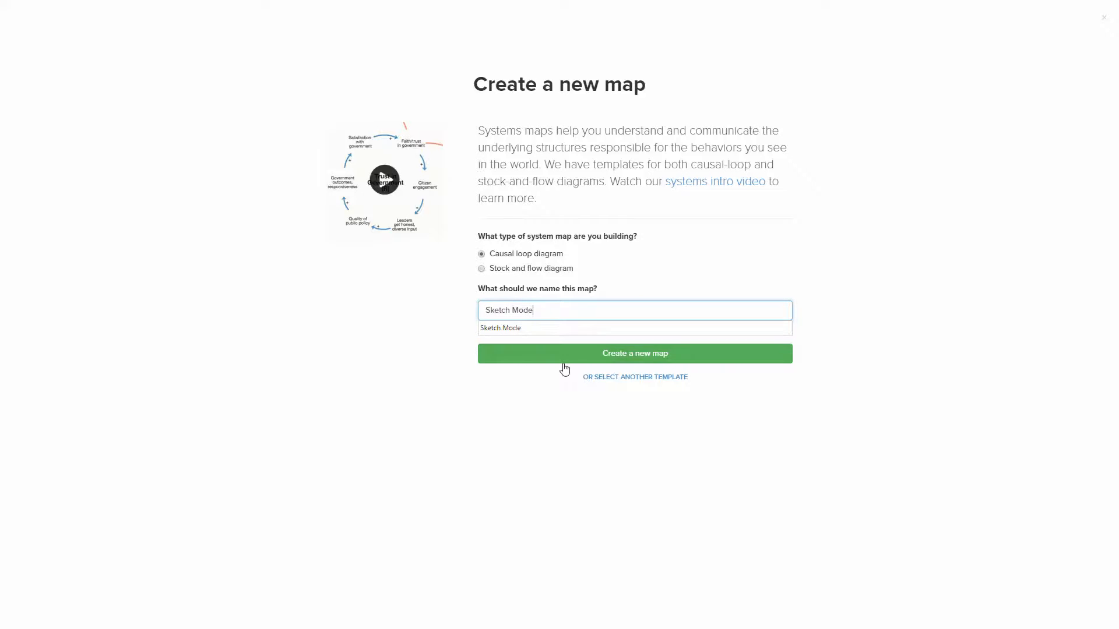
pyautogui.click(630, 355)
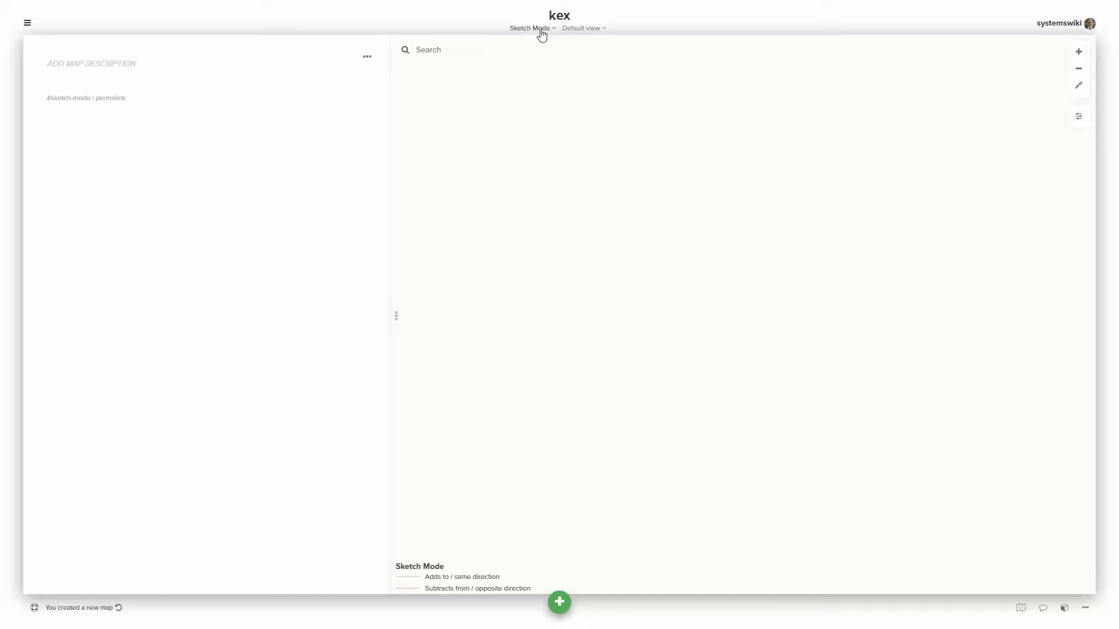
# Step: Check which views the map offers and choose the Sketch Mode view
pyautogui.click(596, 30)
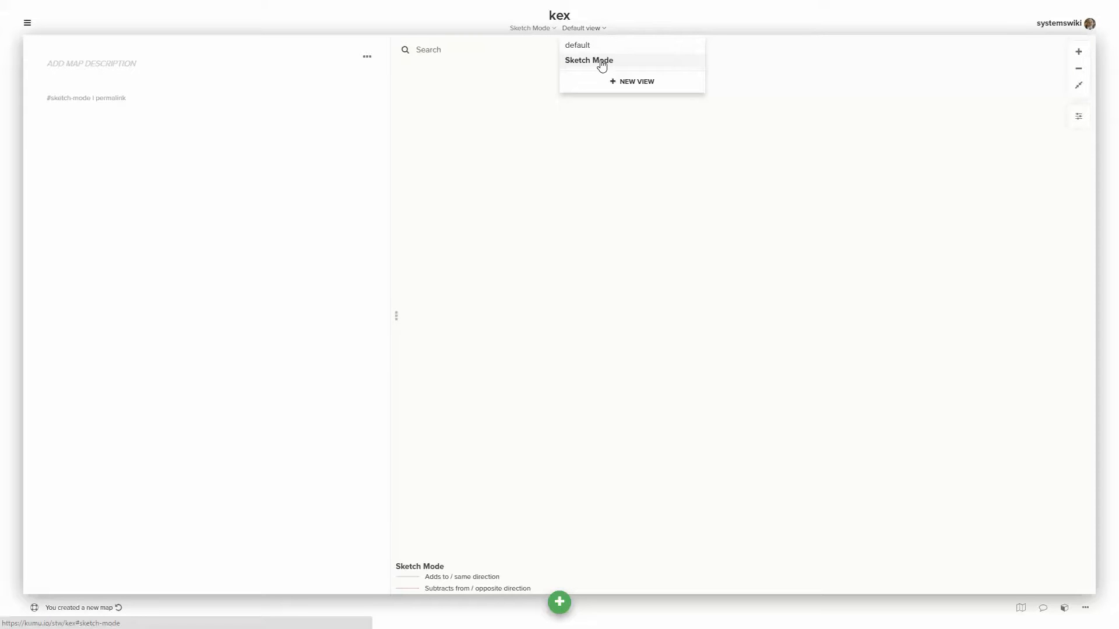
pyautogui.click(600, 61)
pyautogui.click(594, 29)
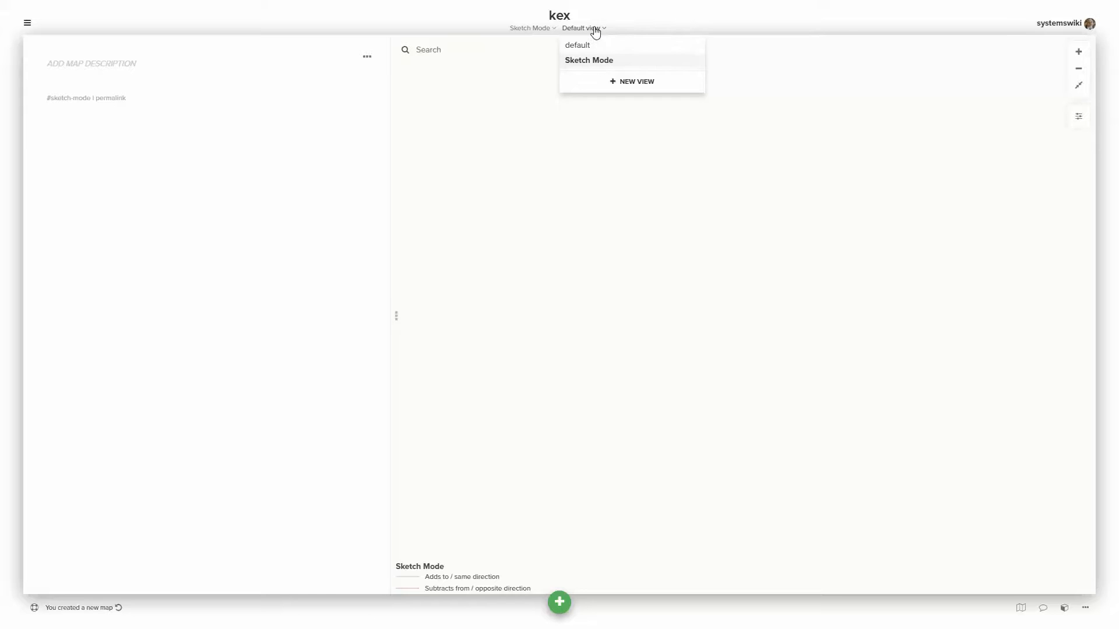
pyautogui.click(586, 62)
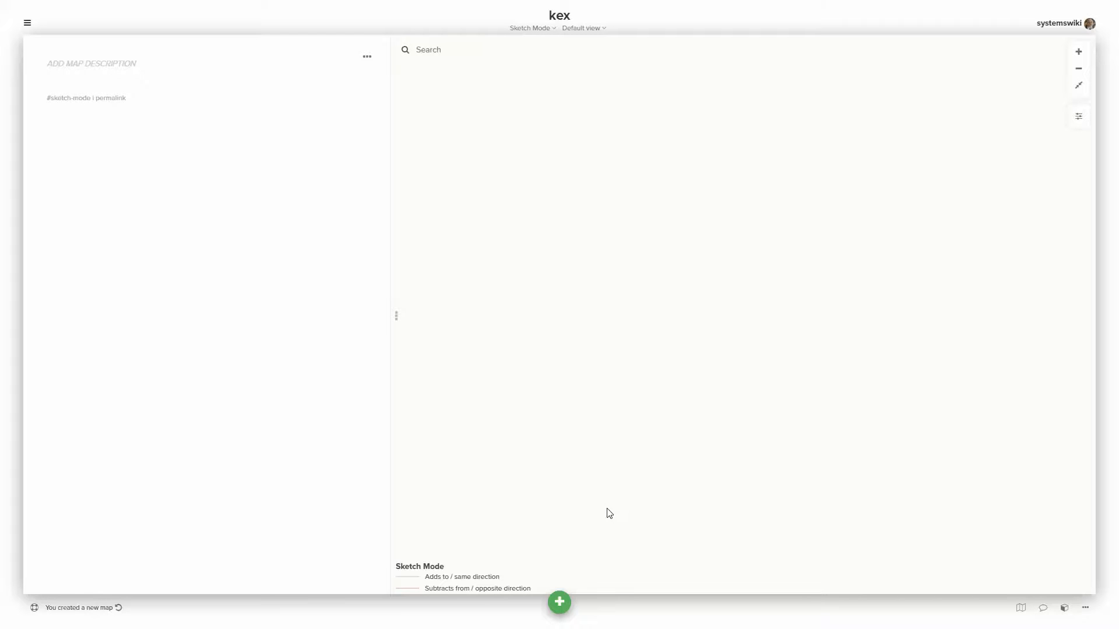
# Step: Turn on sketching and add an element labelled "Symptom" to the empty map
pyautogui.click(559, 604)
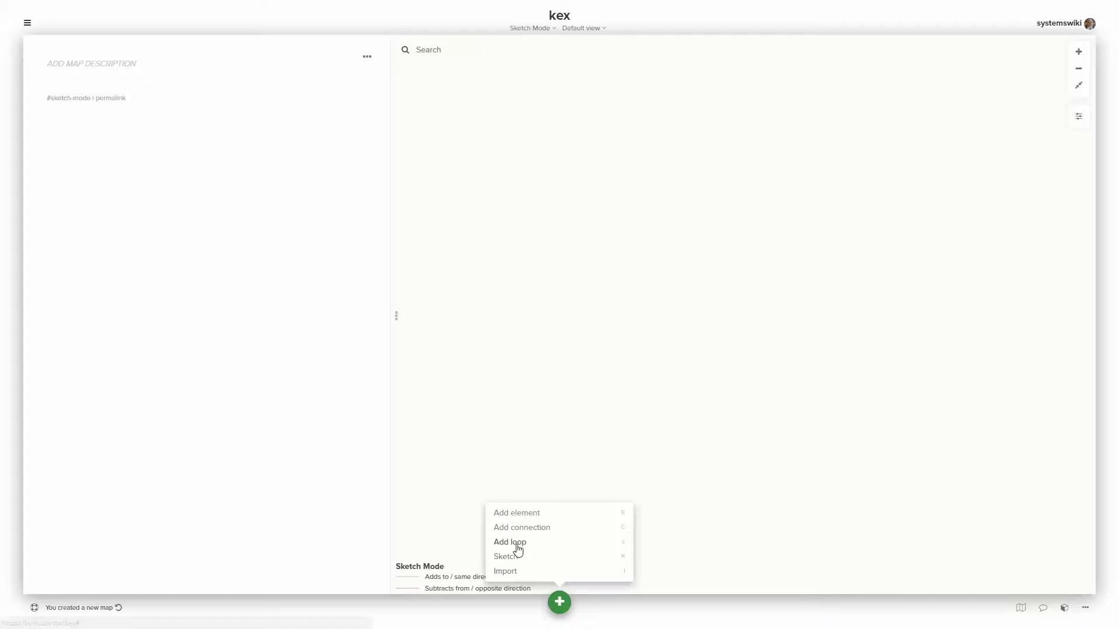
pyautogui.click(512, 560)
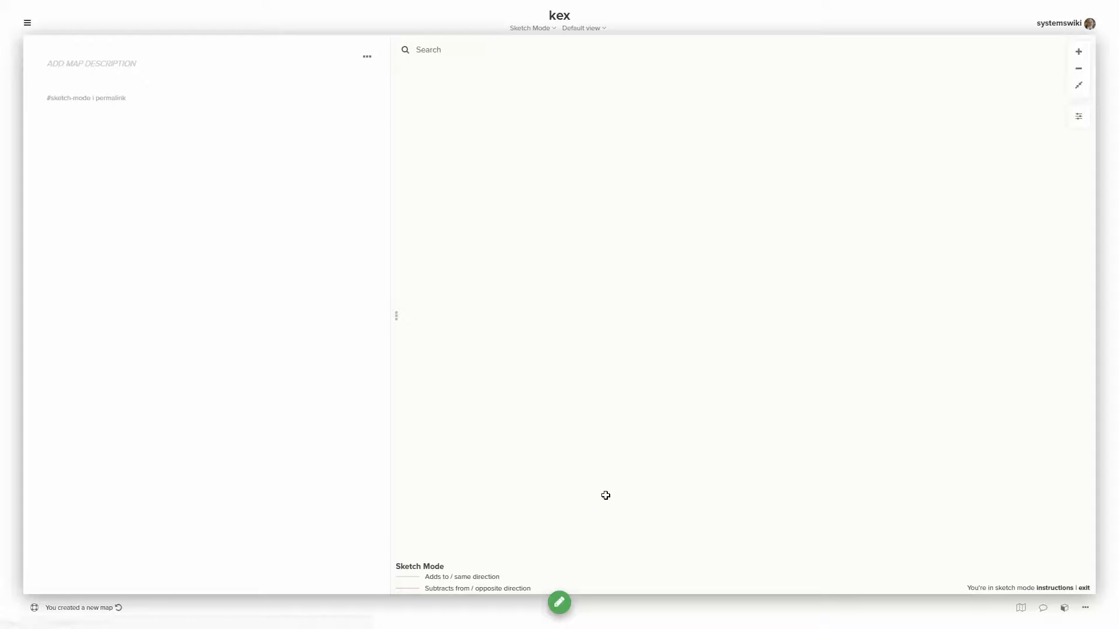
pyautogui.click(559, 603)
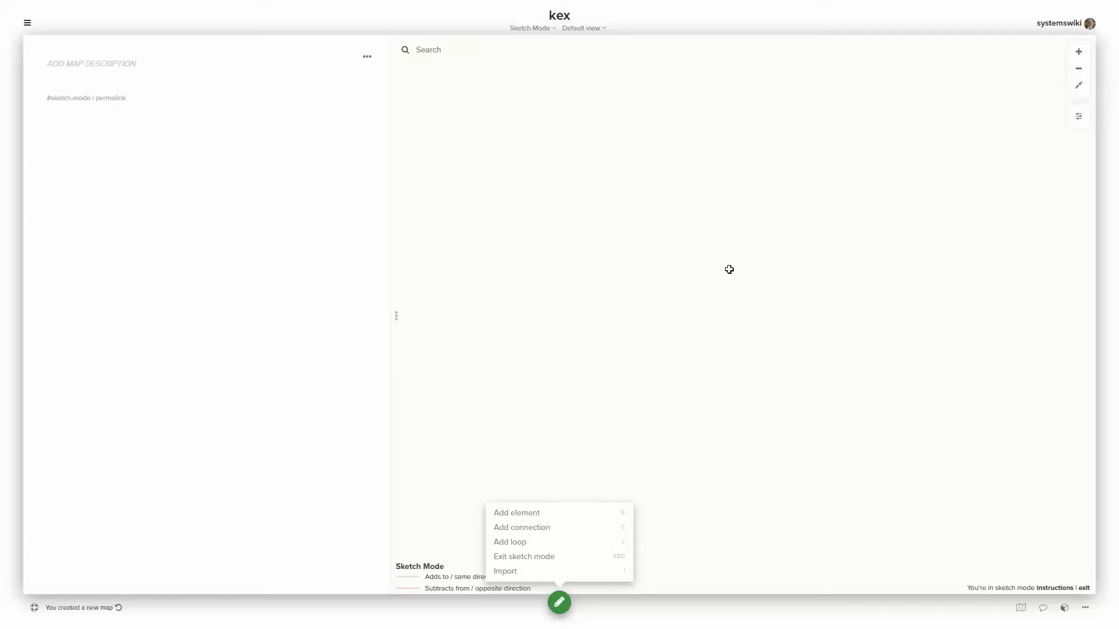
pyautogui.press('e')
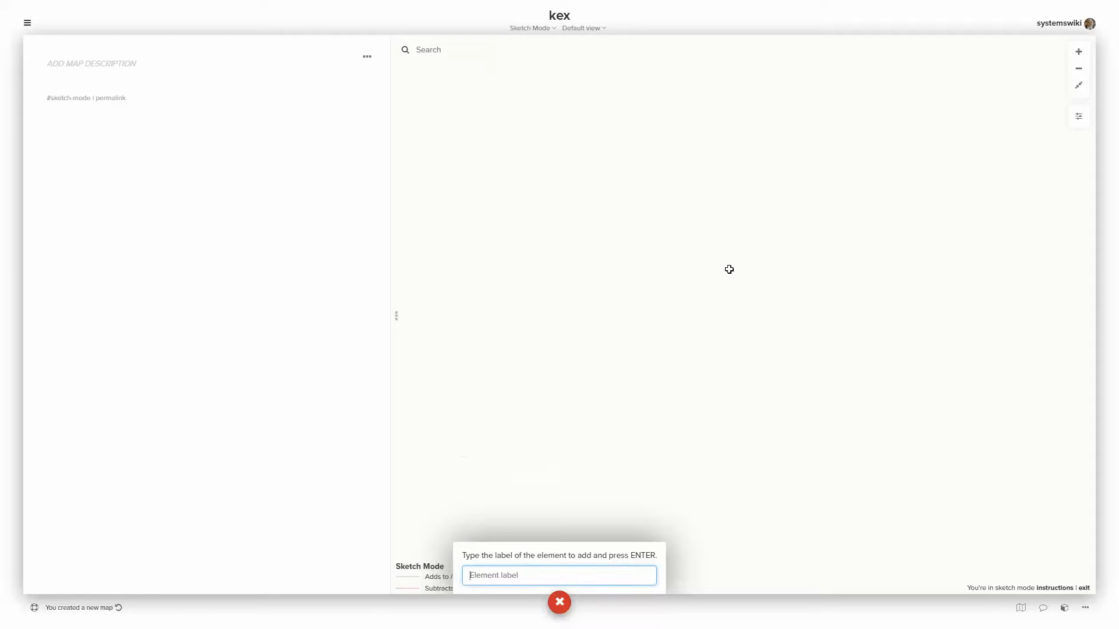
pyautogui.write('Symptom')
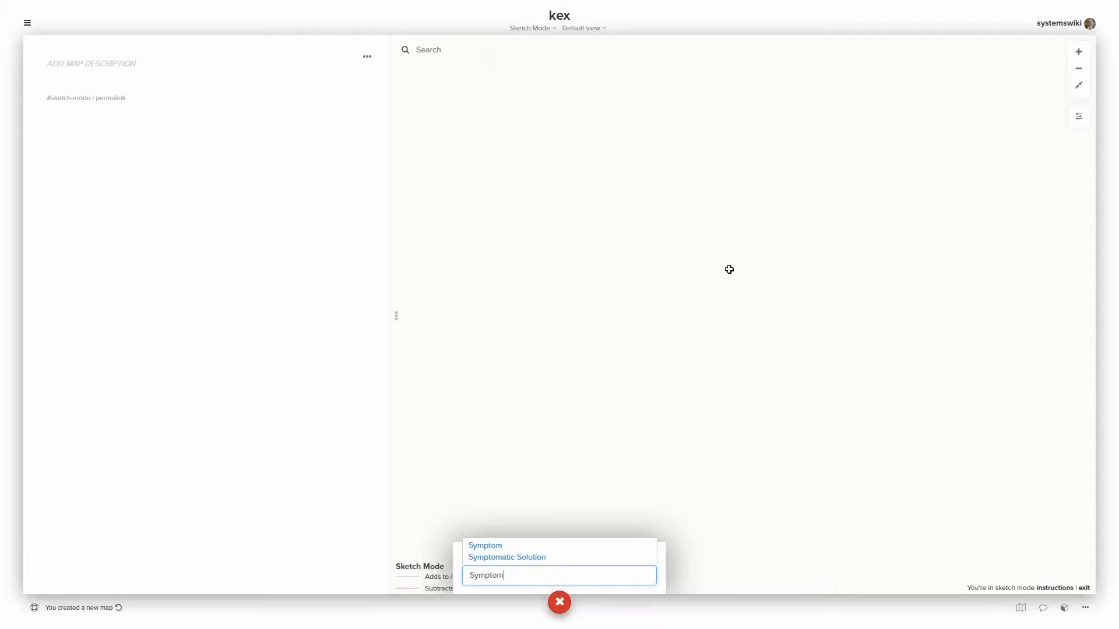
pyautogui.press('Return')
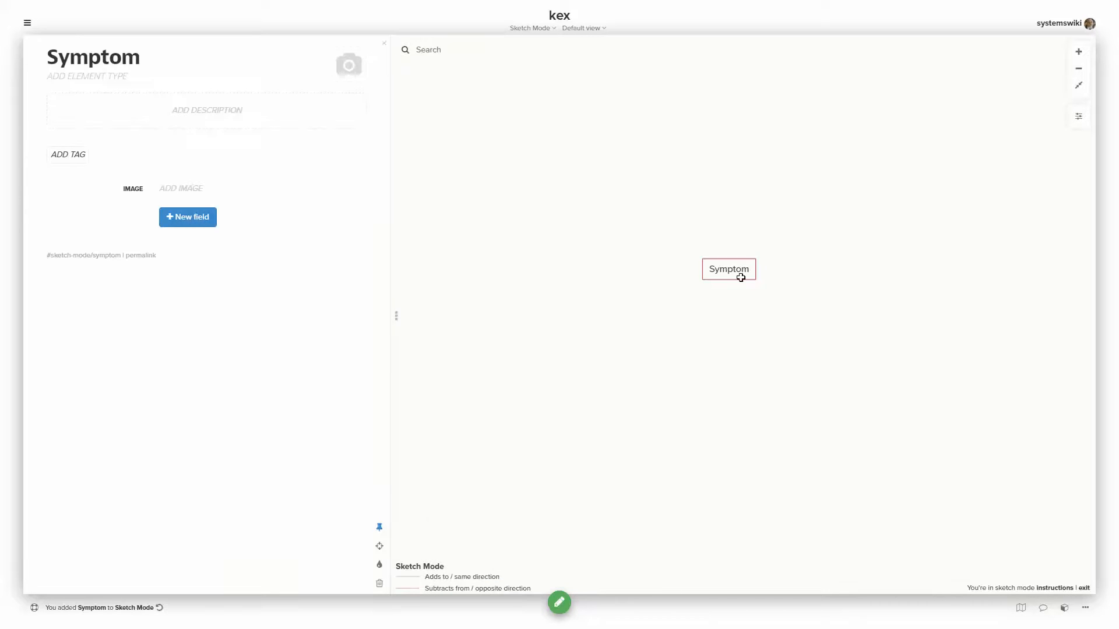
# Step: Sketch a connection upward from Symptom to a new element labelled "Symptomatic Soltuion"
pyautogui.moveTo(711, 267)
pyautogui.mouseDown()
pyautogui.moveTo(687, 214)
pyautogui.moveTo(704, 167)
pyautogui.mouseUp()
pyautogui.write('S')
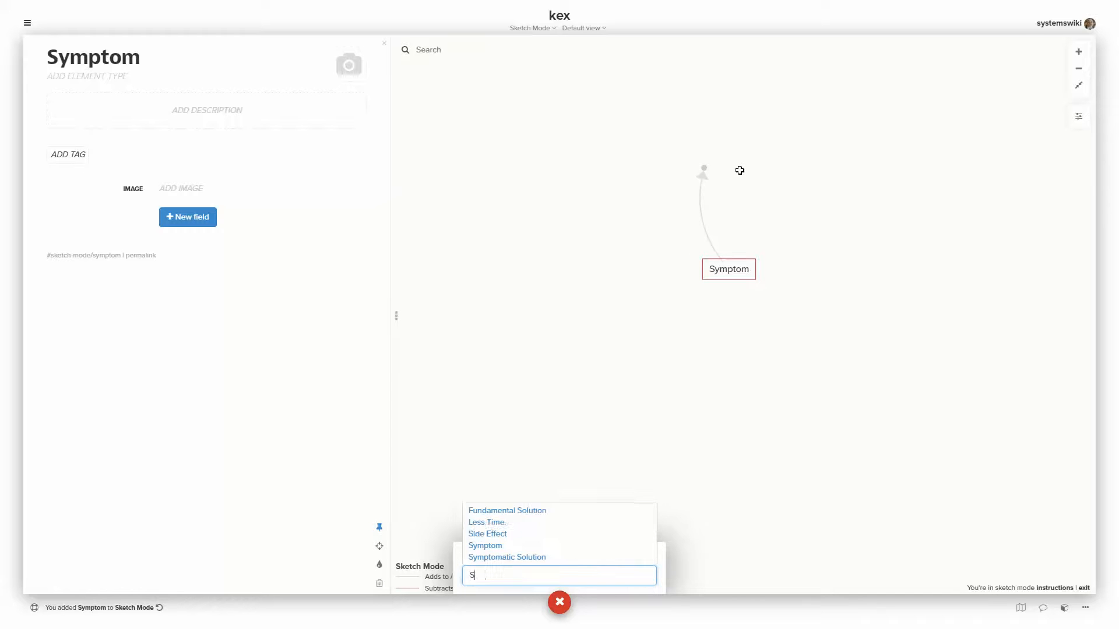
pyautogui.write('ymtp')
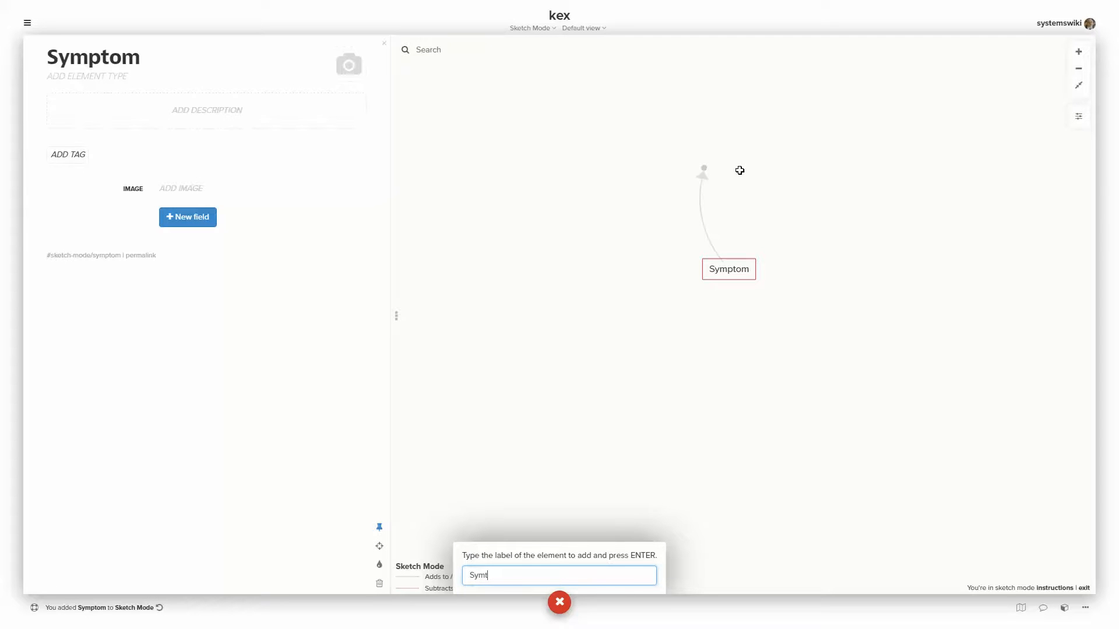
pyautogui.press('BackSpace')
pyautogui.write('ptoma')
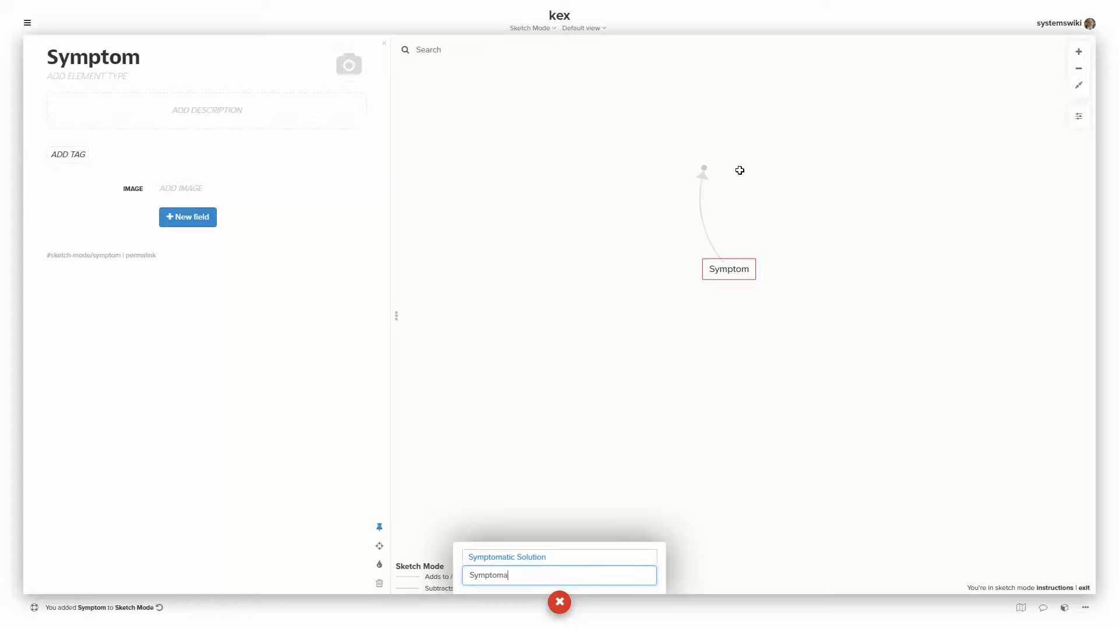
pyautogui.write('tic S')
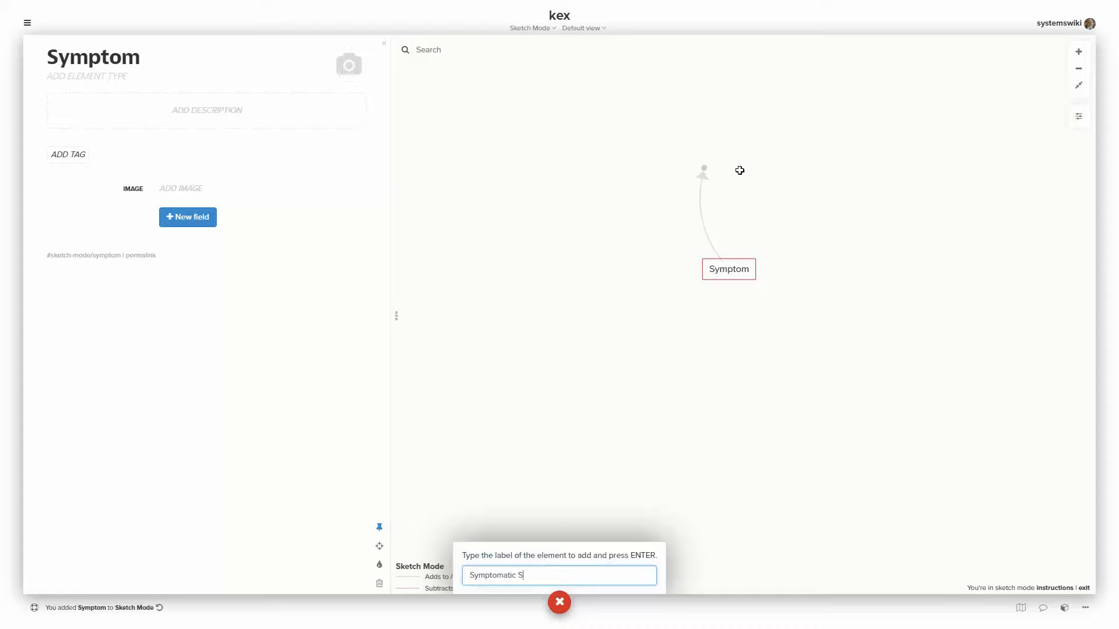
pyautogui.write('oltuion')
pyautogui.press('Return')
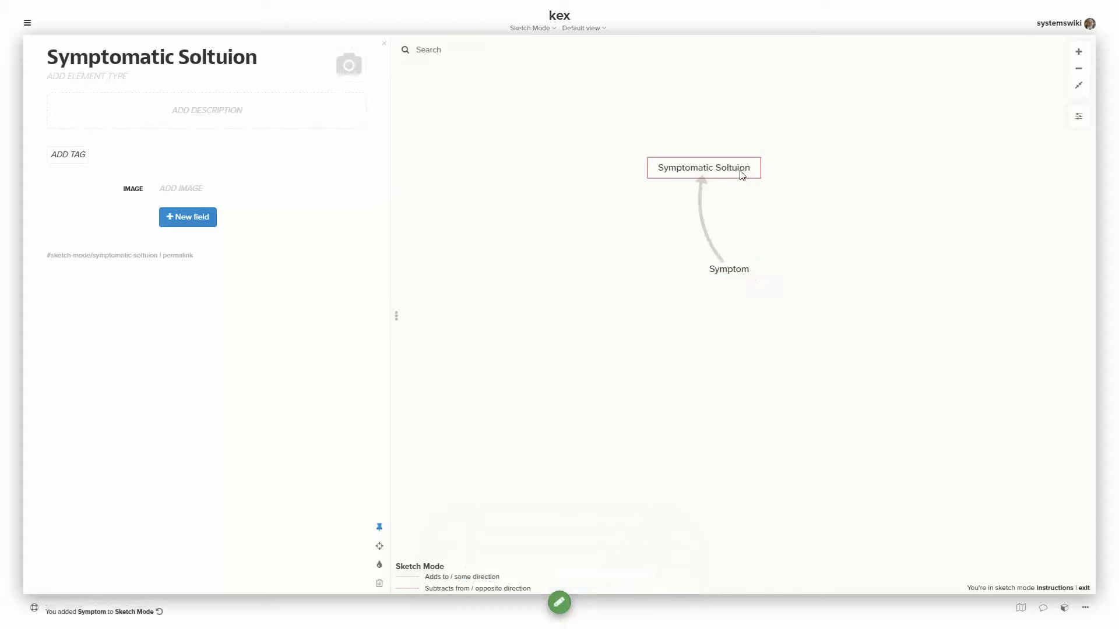
# Step: Set the type of the connection from Symptom to Symptomatic Soltuion to "+"
pyautogui.click(703, 224)
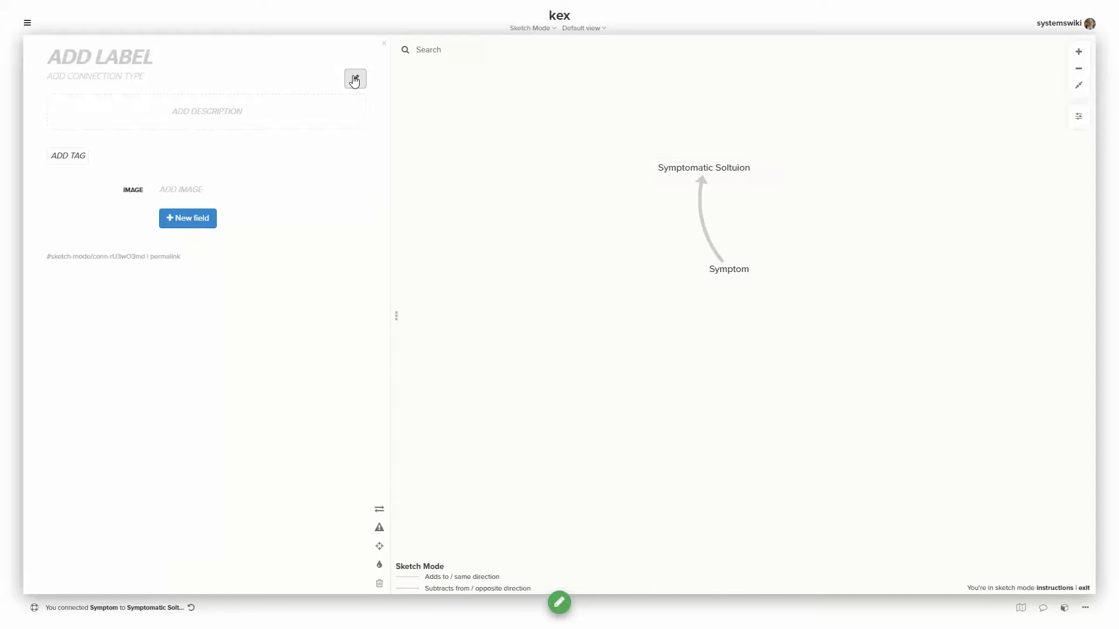
pyautogui.click(348, 83)
pyautogui.click(57, 75)
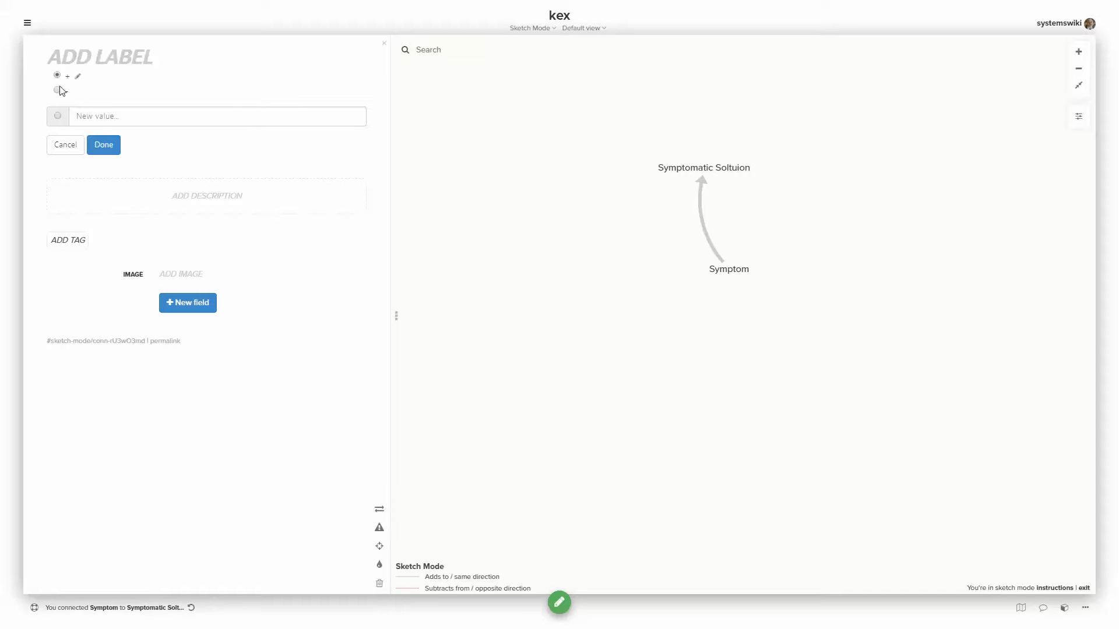
pyautogui.click(97, 146)
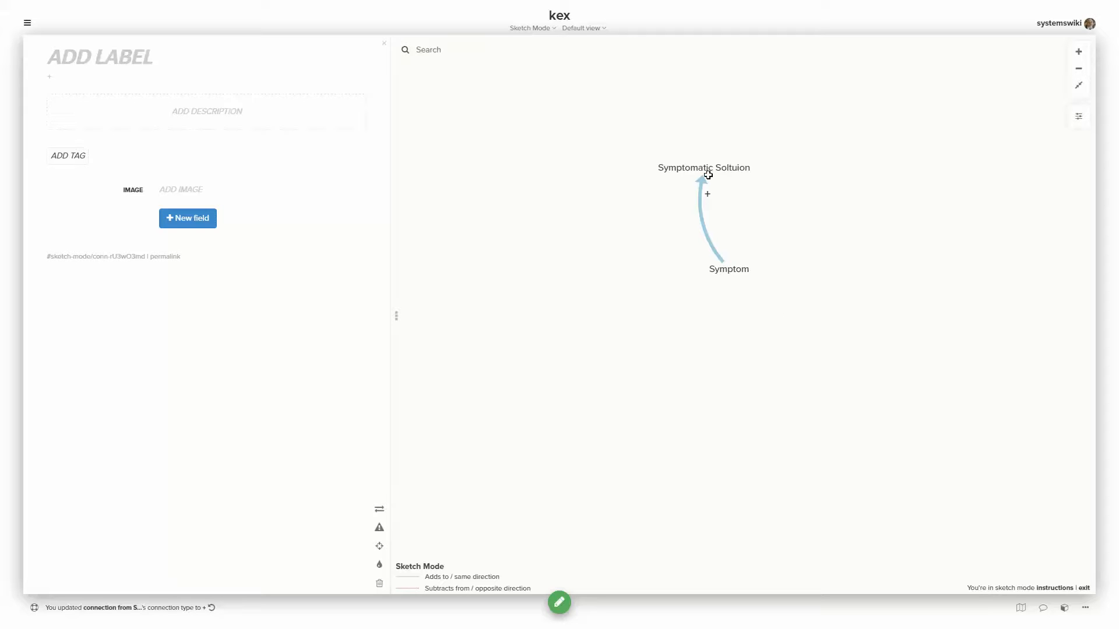
# Step: Sketch a return connection from Symptomatic Soltuion to Symptom and set its type to "-"
pyautogui.moveTo(729, 167); pyautogui.dragTo(743, 276)
pyautogui.click(729, 217)
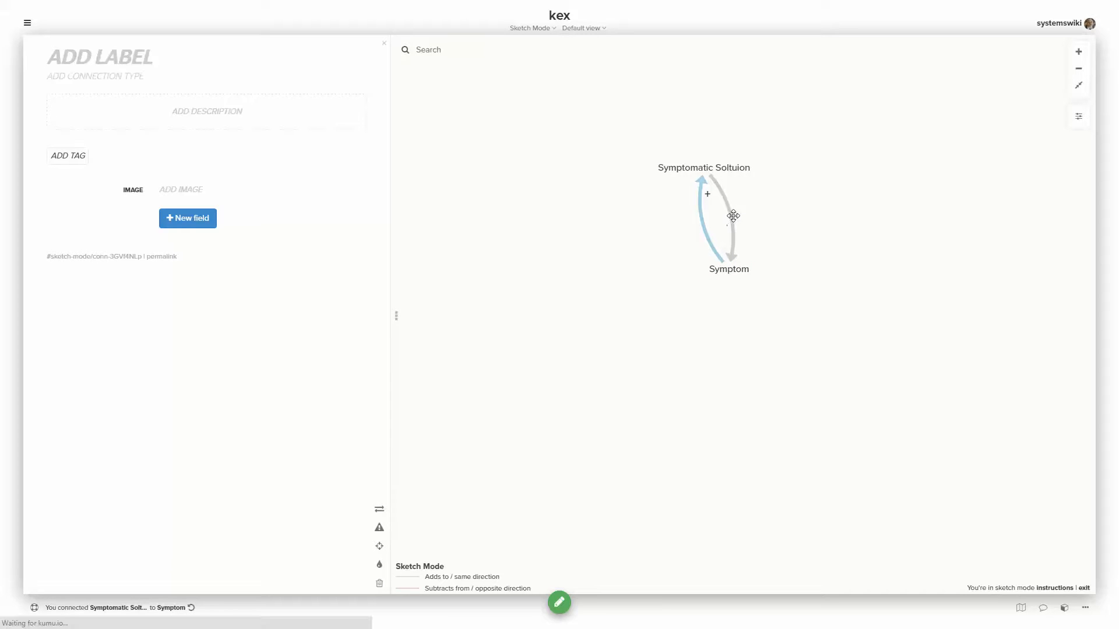
pyautogui.click(355, 78)
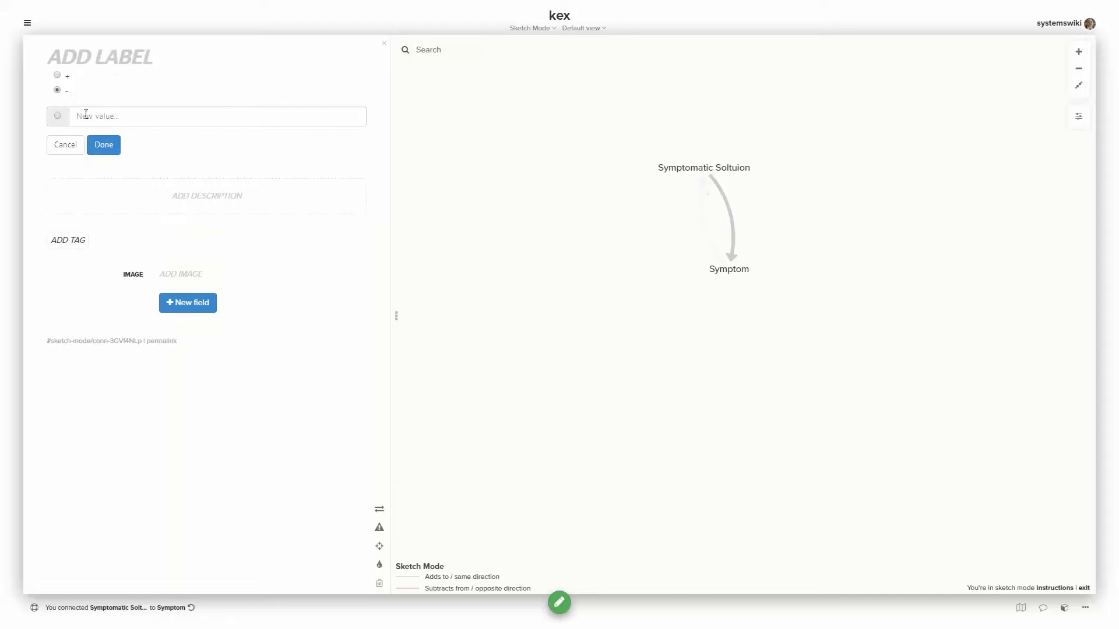
pyautogui.click(104, 144)
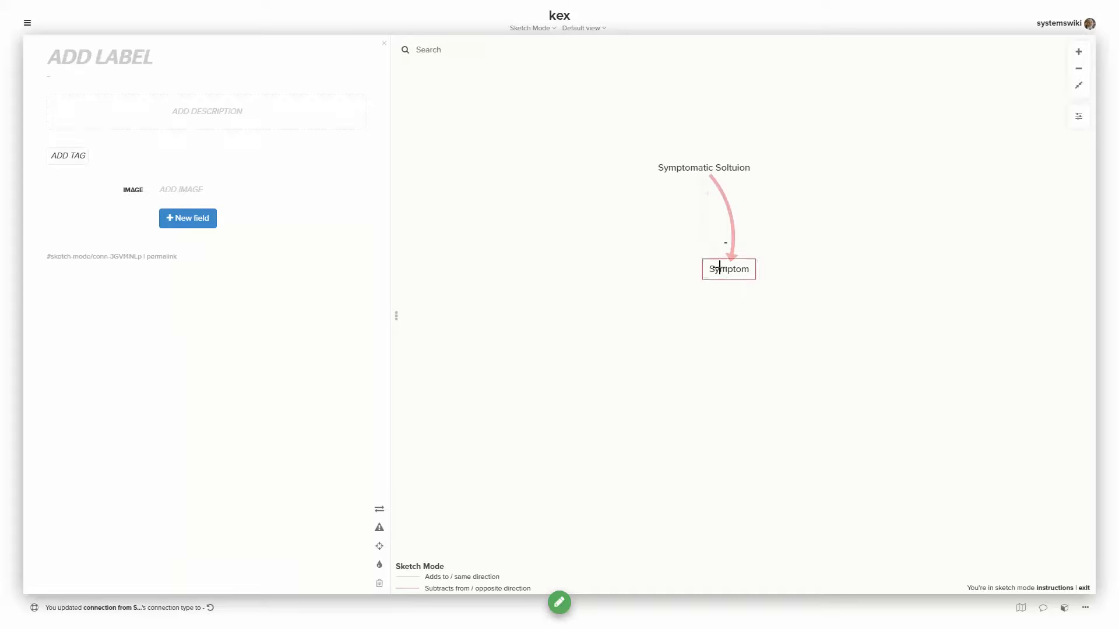
# Step: Sketch a connection downward from Symptom to a new element labelled "Fundamental Solution"
pyautogui.click(728, 367)
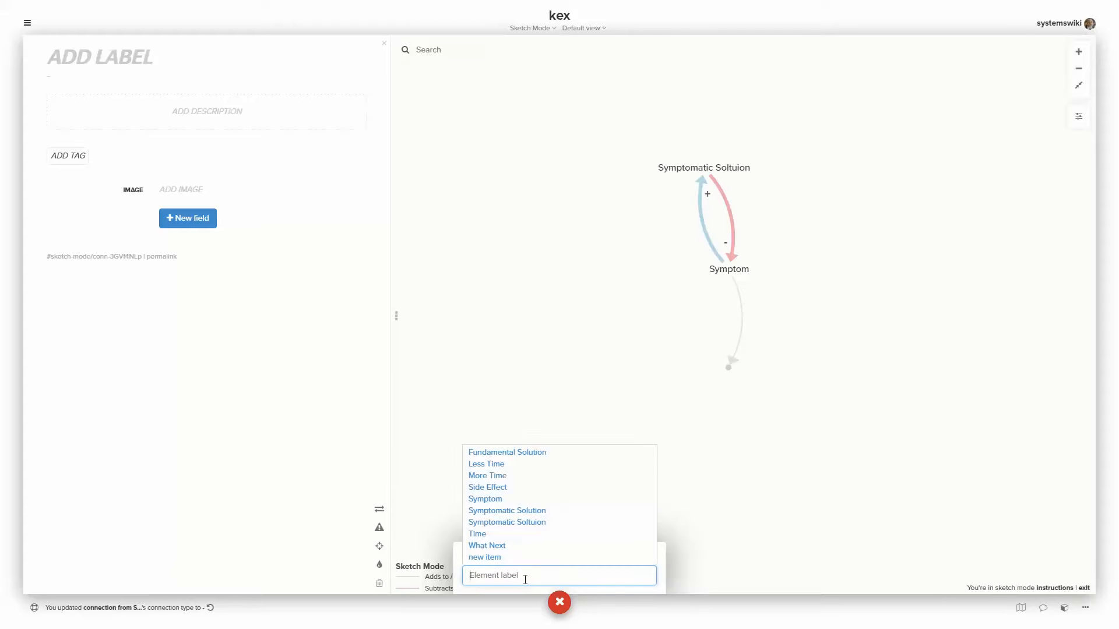
pyautogui.write('Fundamenta')
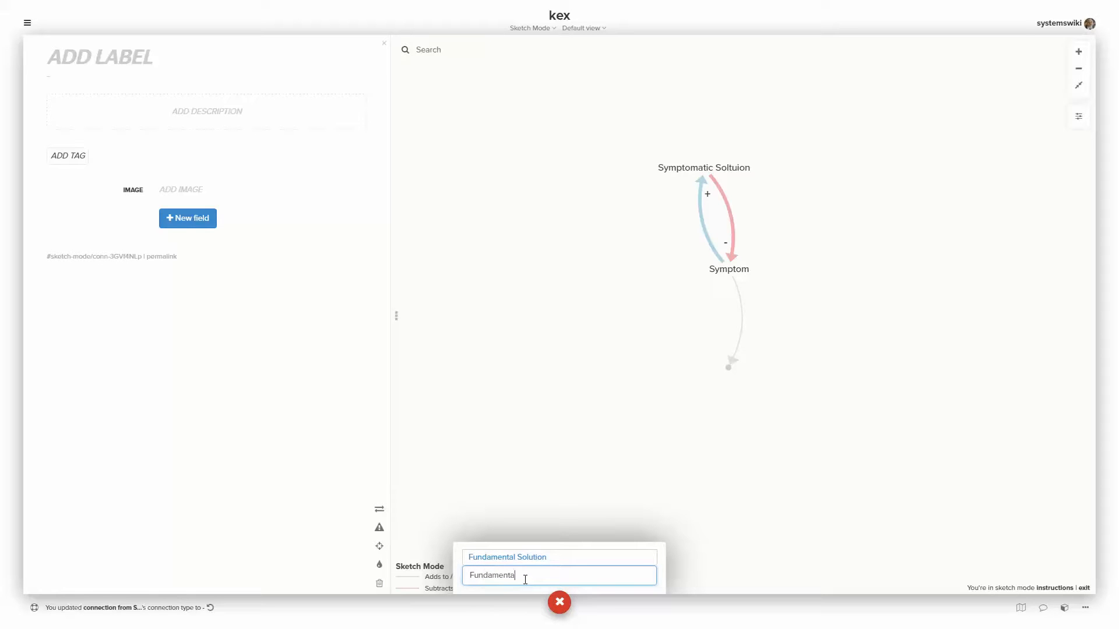
pyautogui.write('l Solution')
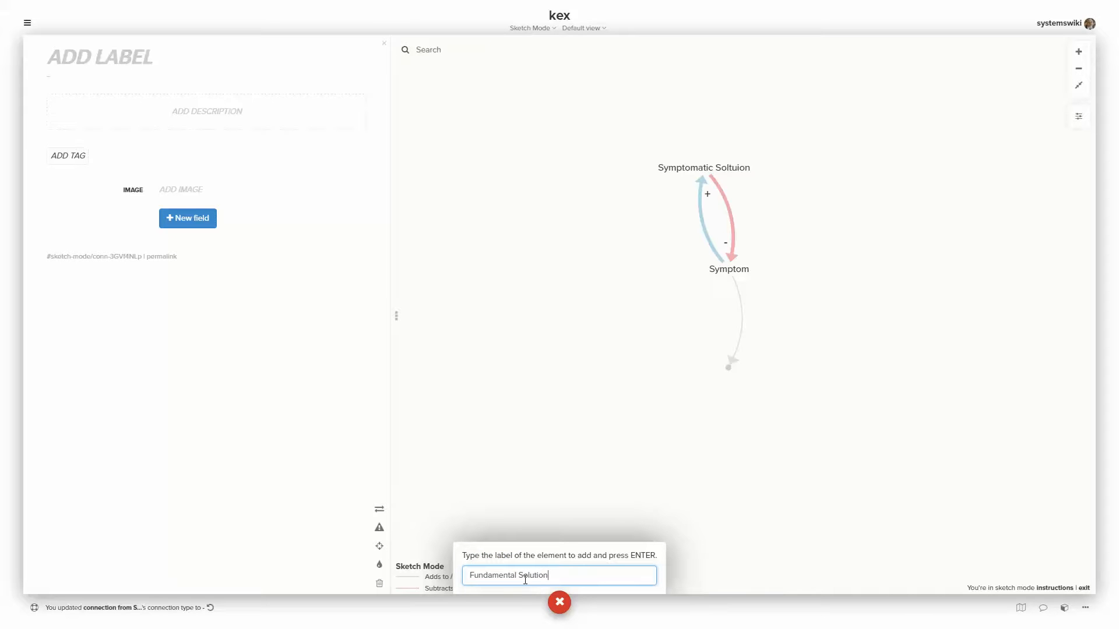
pyautogui.press('Return')
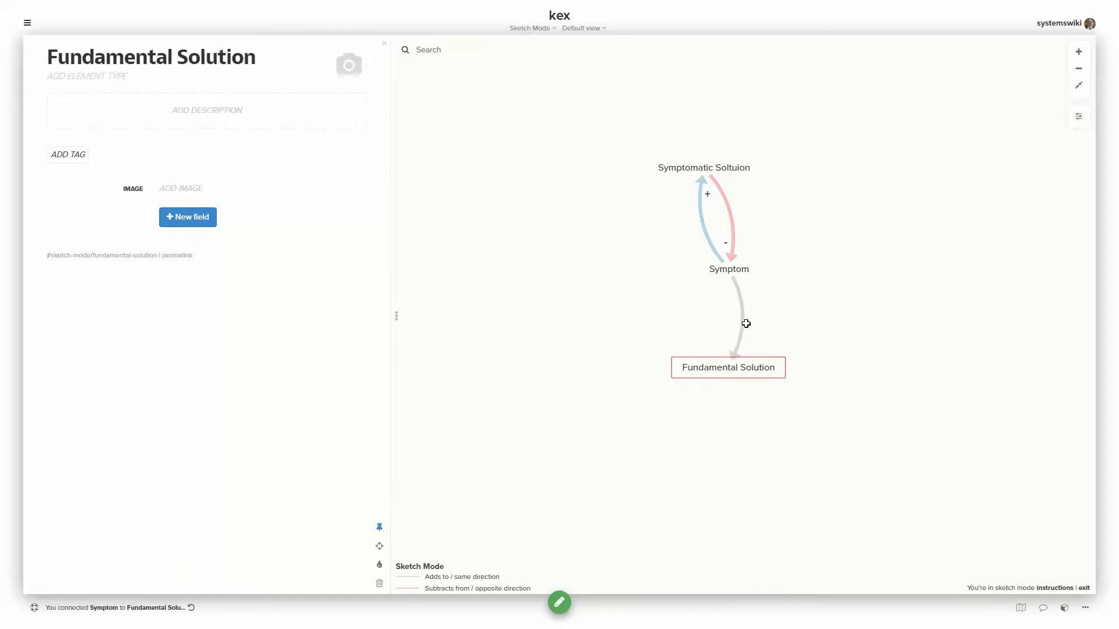
# Step: Set the type of the connection from Symptom to Fundamental Solution to "+"
pyautogui.click(744, 324)
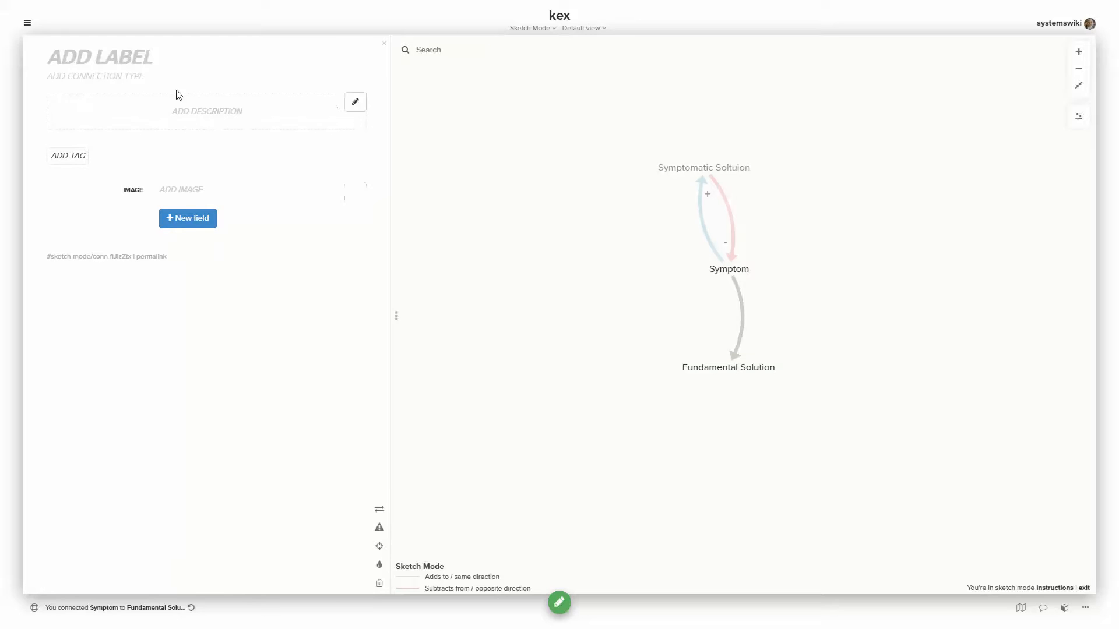
pyautogui.click(353, 78)
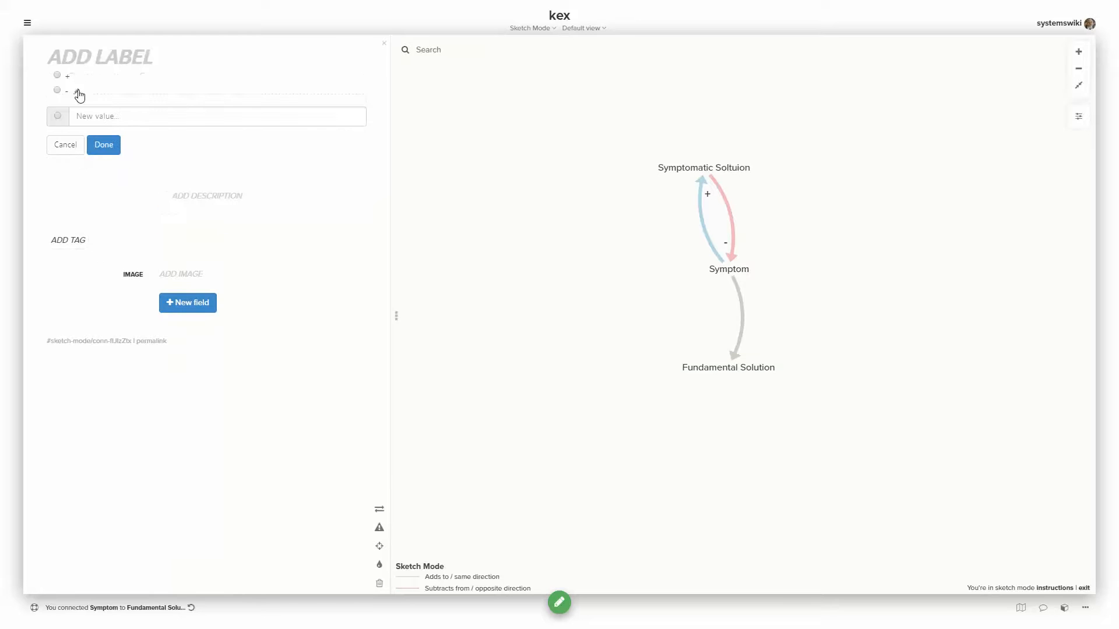
pyautogui.click(102, 144)
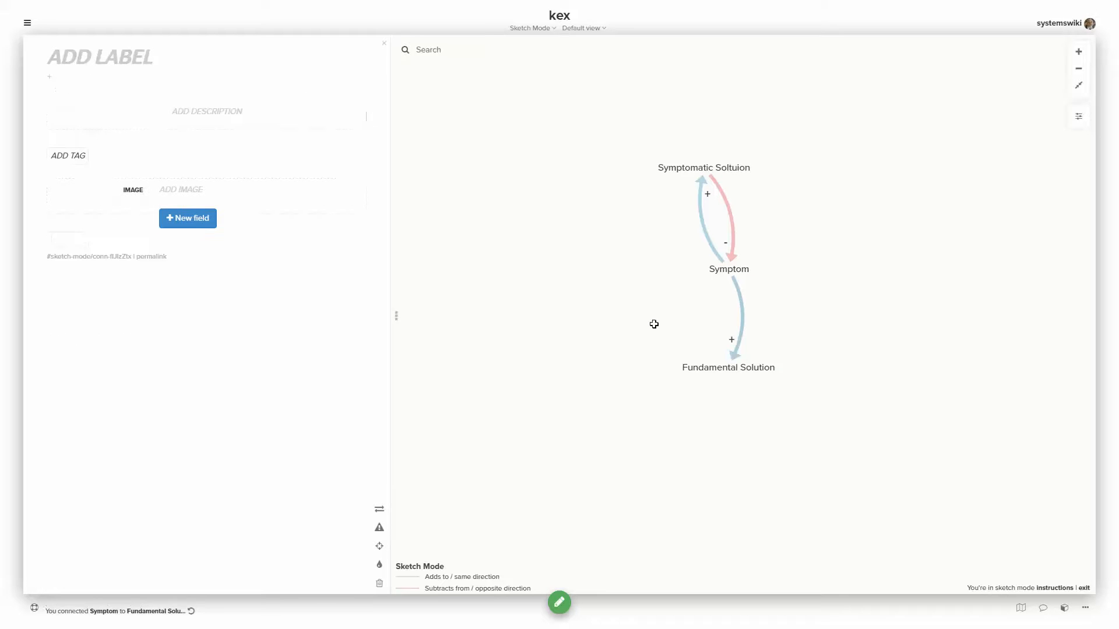
# Step: Sketch a return connection from Fundamental Solution to Symptom and set its type to "-"
pyautogui.moveTo(708, 369); pyautogui.dragTo(708, 271)
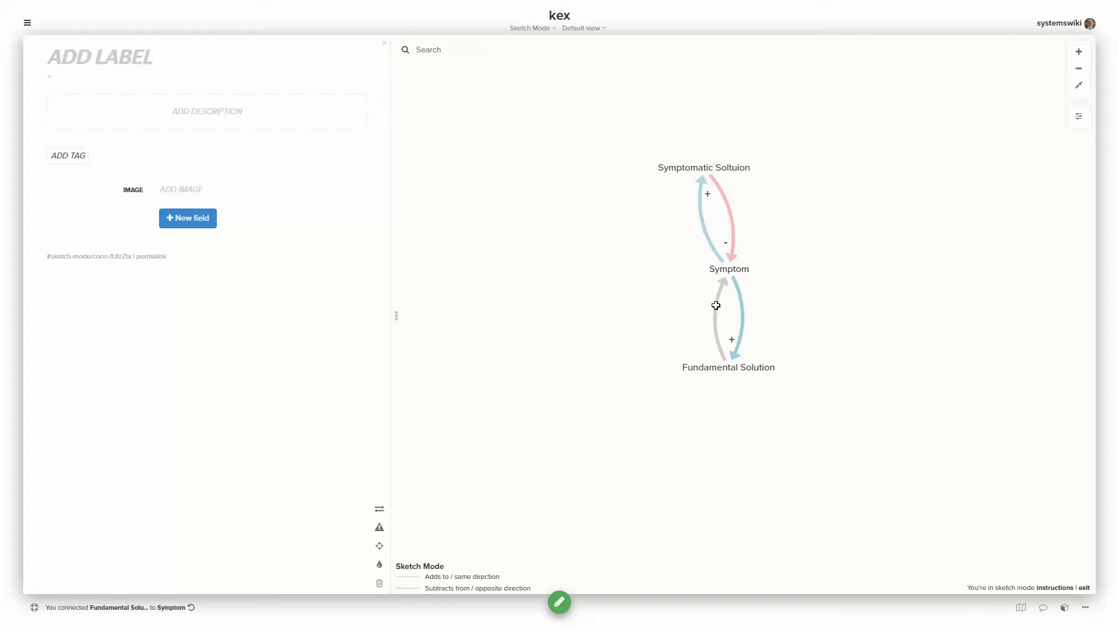
pyautogui.click(715, 305)
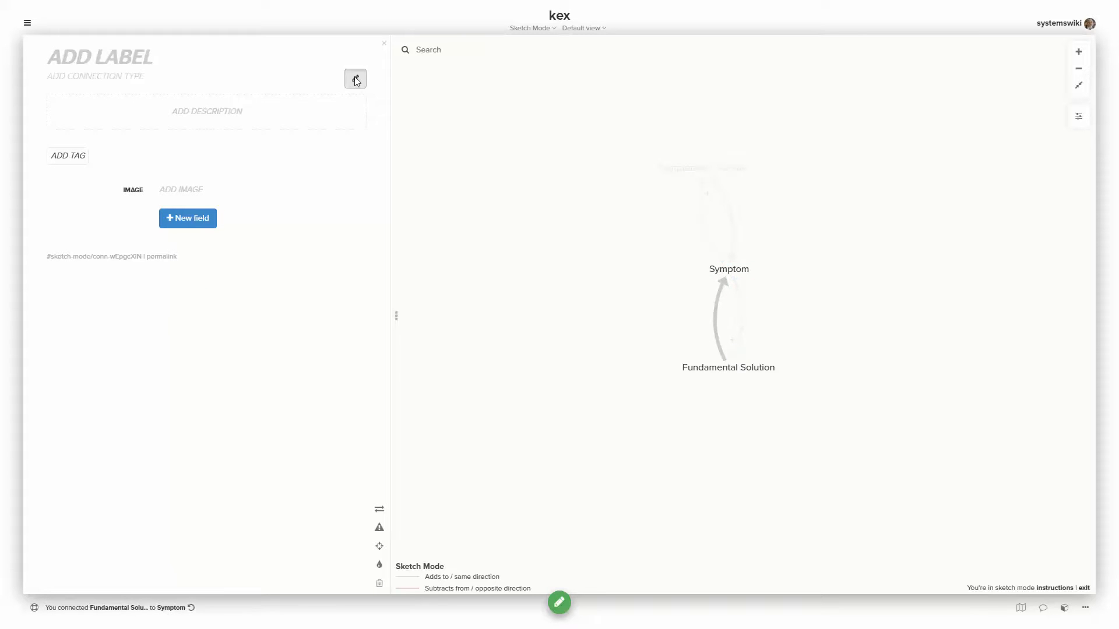
pyautogui.click(355, 79)
pyautogui.click(58, 91)
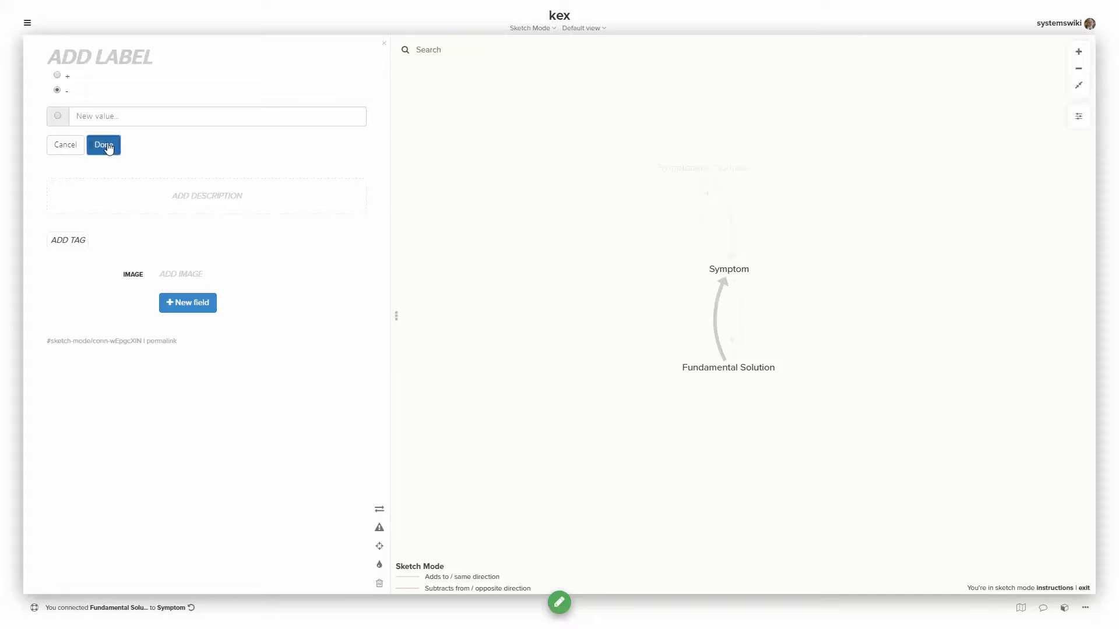
pyautogui.click(104, 145)
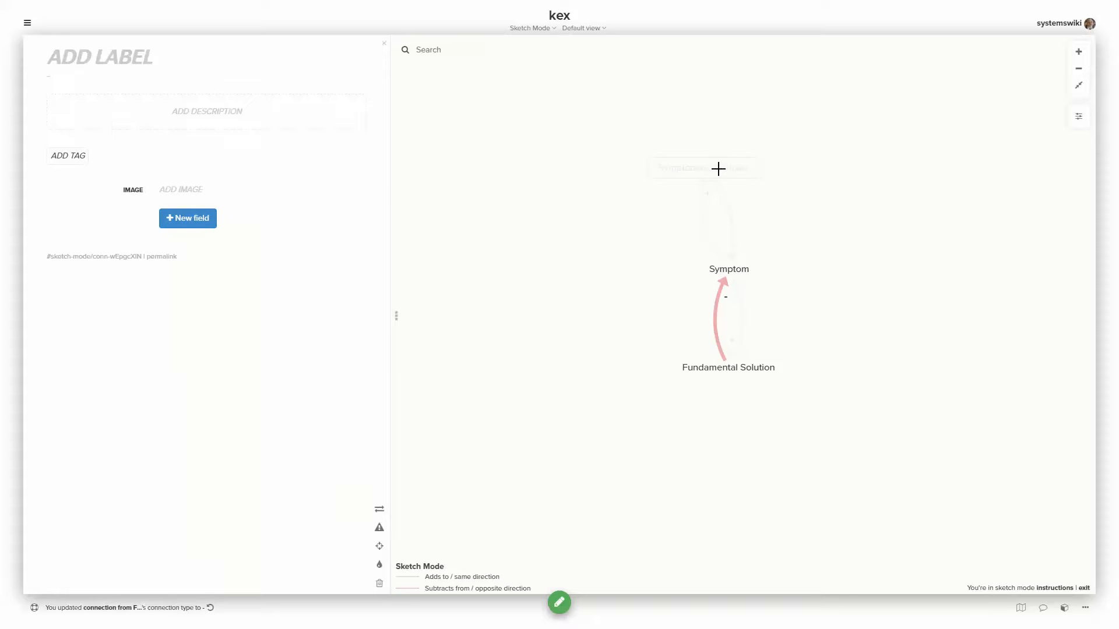
# Step: Sketch a connection from Symptomatic Soltuion to a new element labelled "Side Effect", placed to the right of Symptom
pyautogui.click(867, 263)
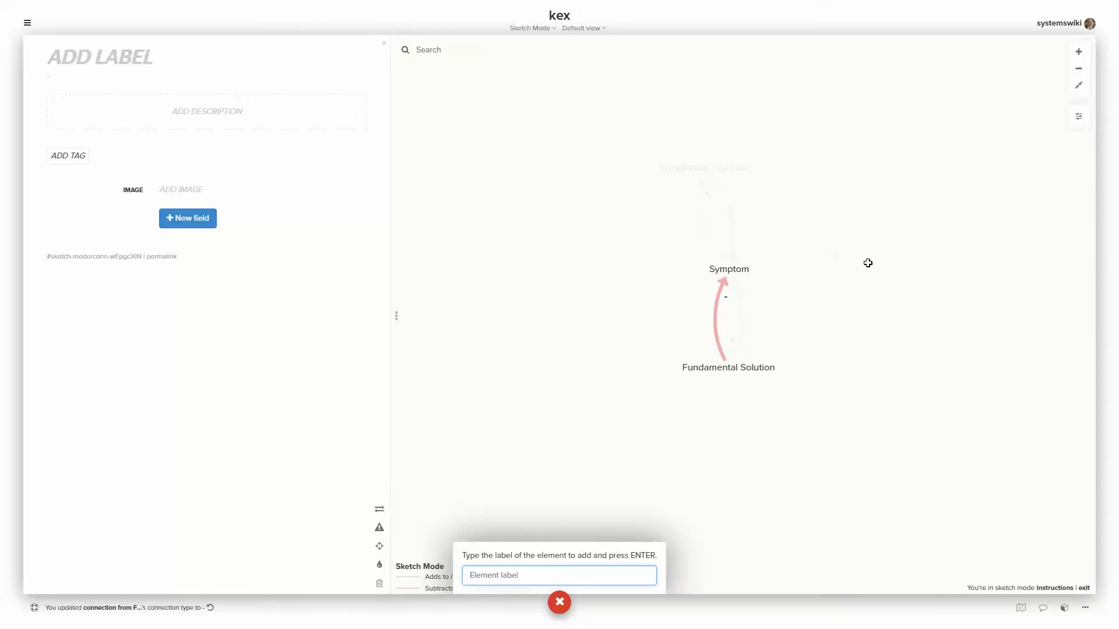
pyautogui.write('Side ')
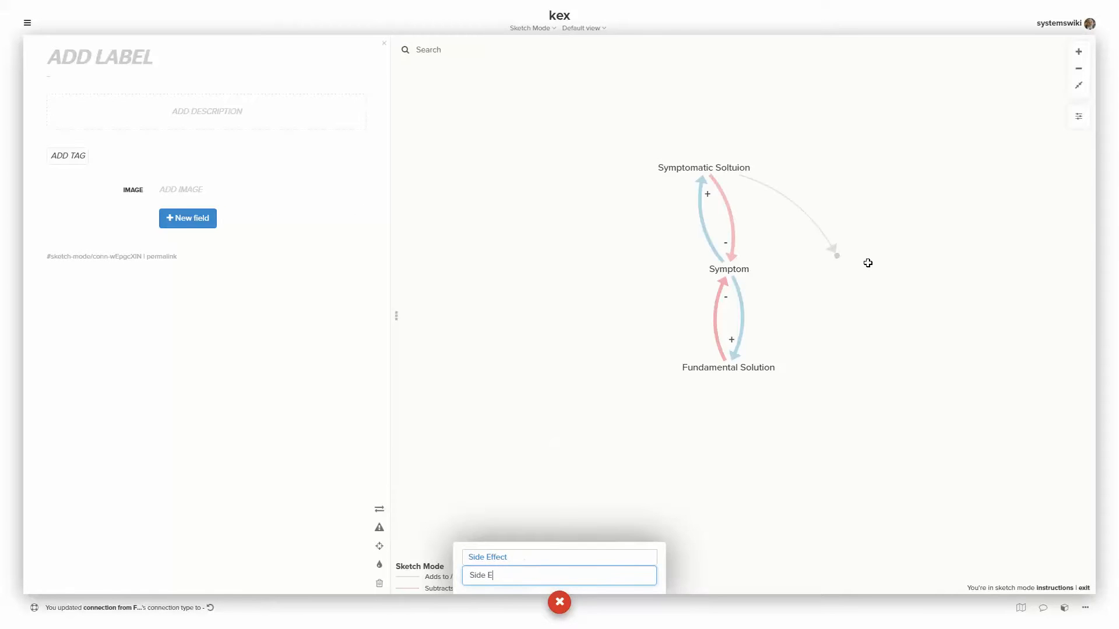
pyautogui.write('Effect')
pyautogui.press('Return')
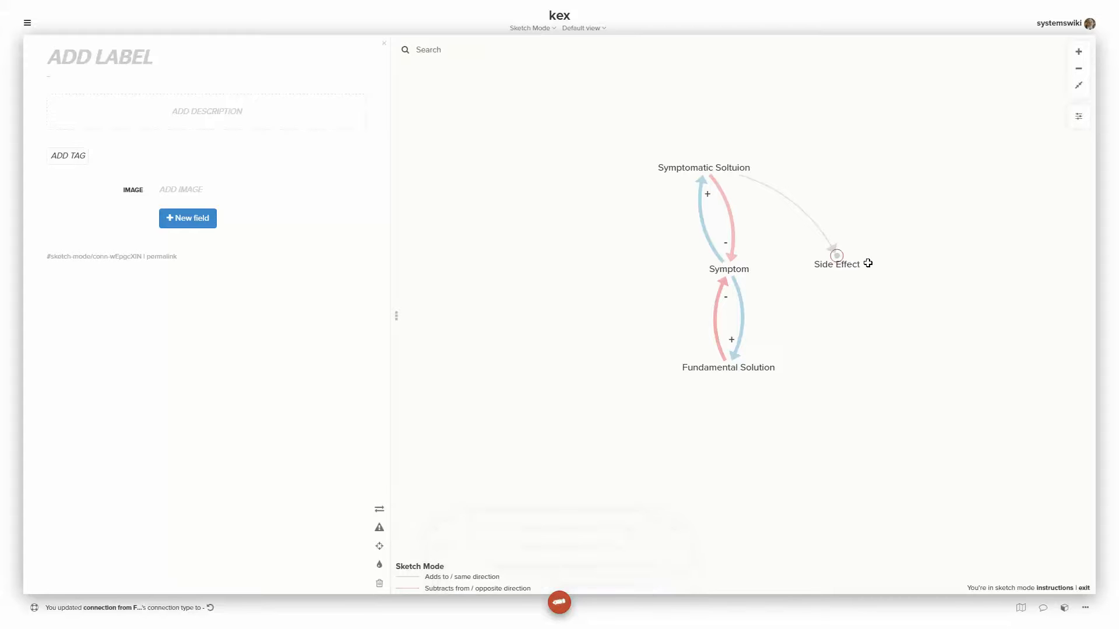
# Step: Set the type of the connection from Symptomatic Soltuion to Side Effect to "+"
pyautogui.click(800, 211)
pyautogui.click(353, 79)
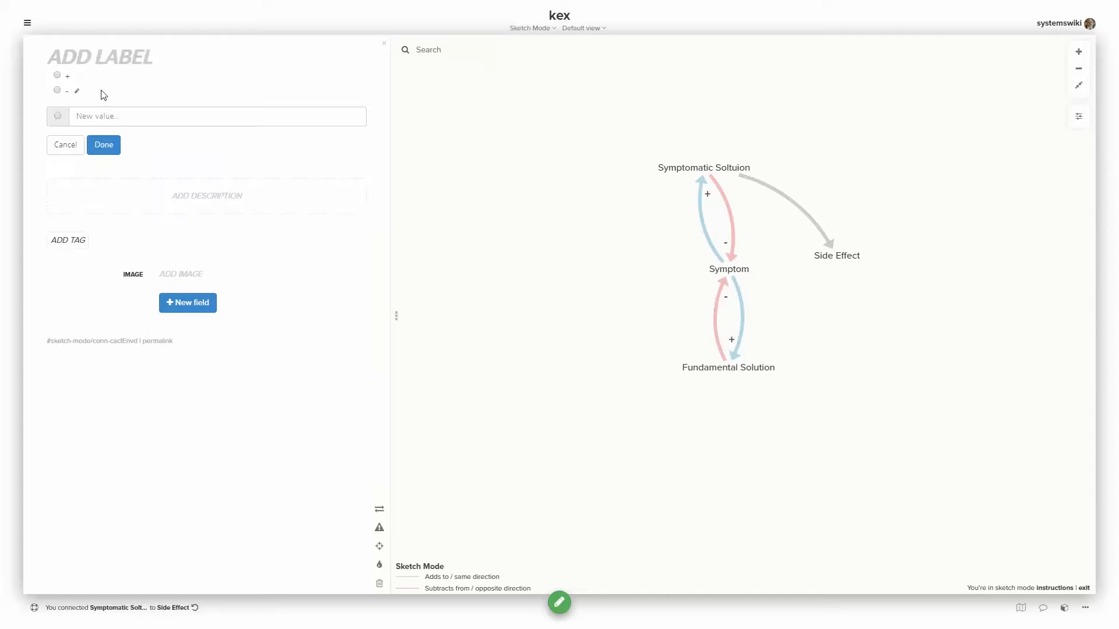
pyautogui.click(104, 145)
# Step: Sketch a connection from Side Effect to Fundamental Solution and set its type to "-"
pyautogui.moveTo(838, 261); pyautogui.dragTo(741, 368)
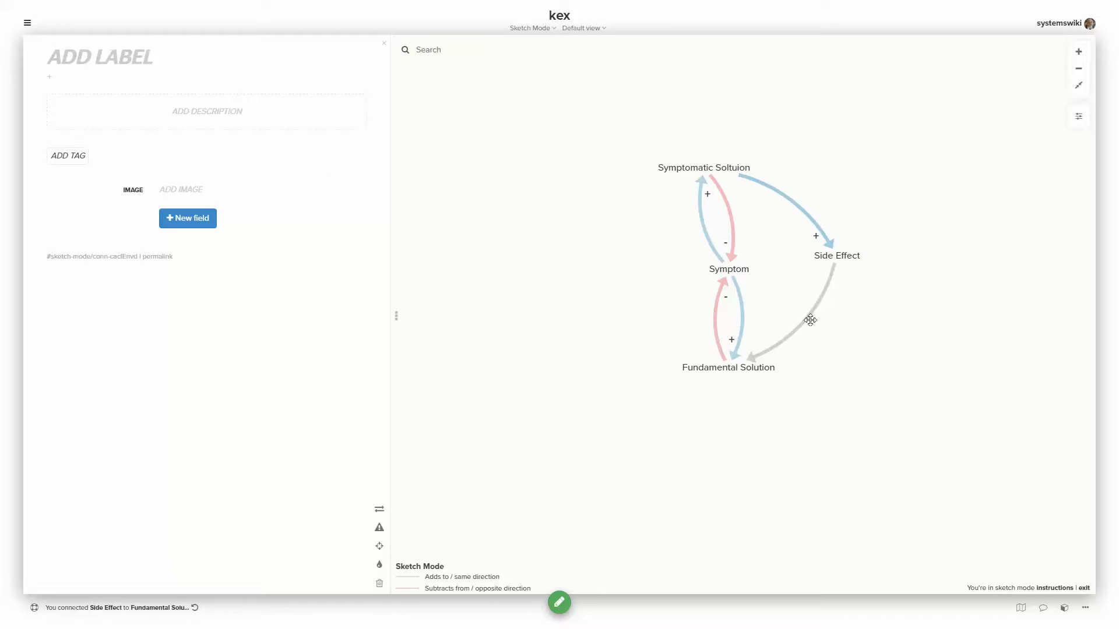
pyautogui.click(808, 318)
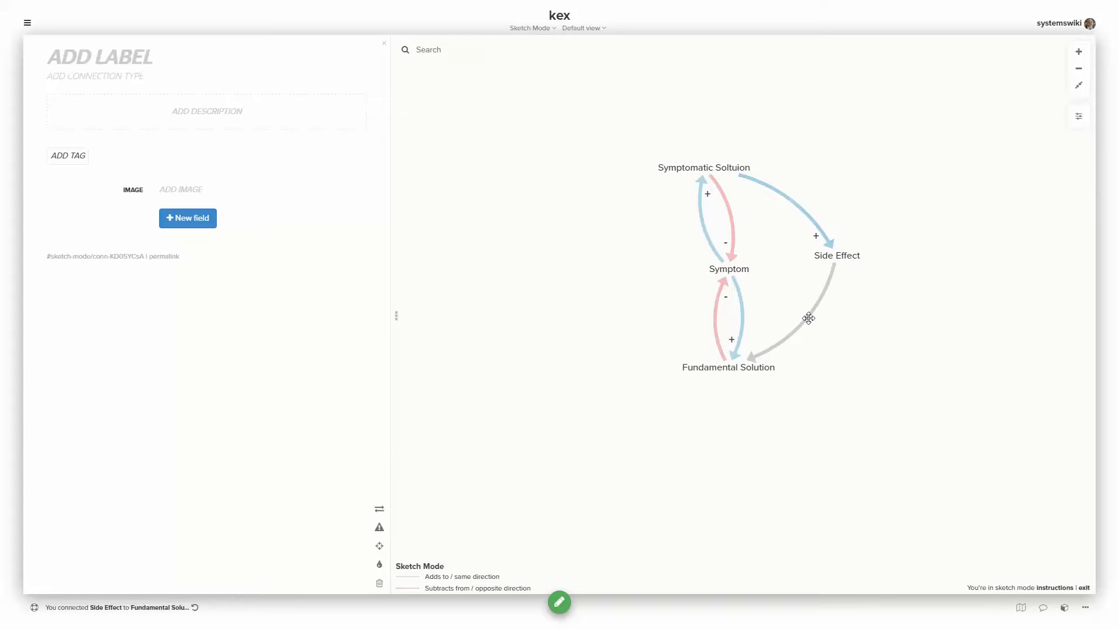
pyautogui.click(349, 79)
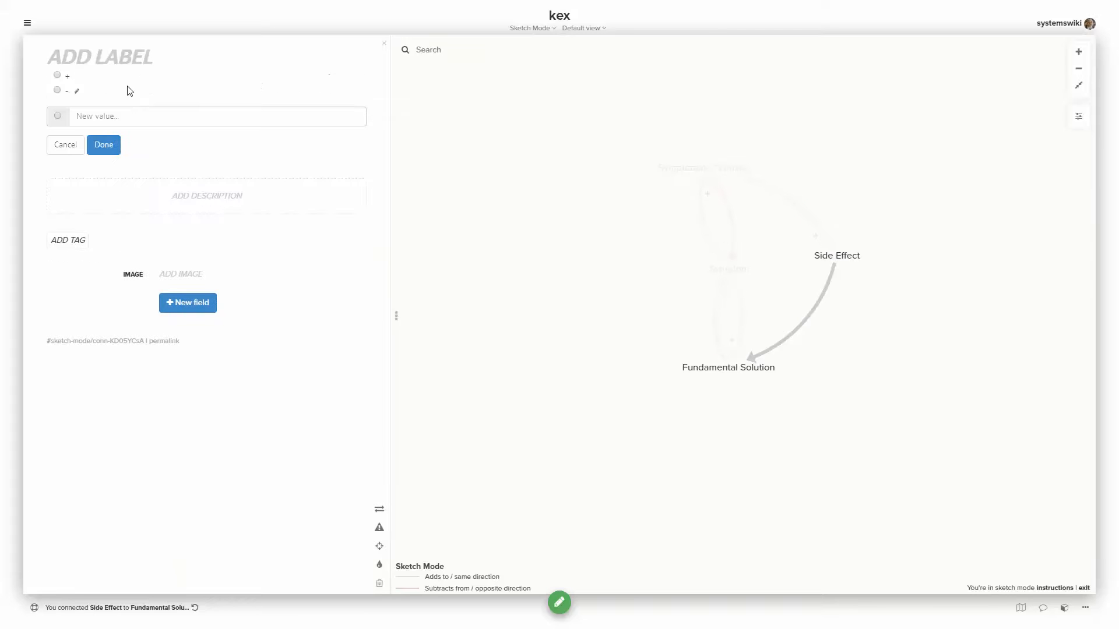
pyautogui.click(58, 90)
pyautogui.click(103, 145)
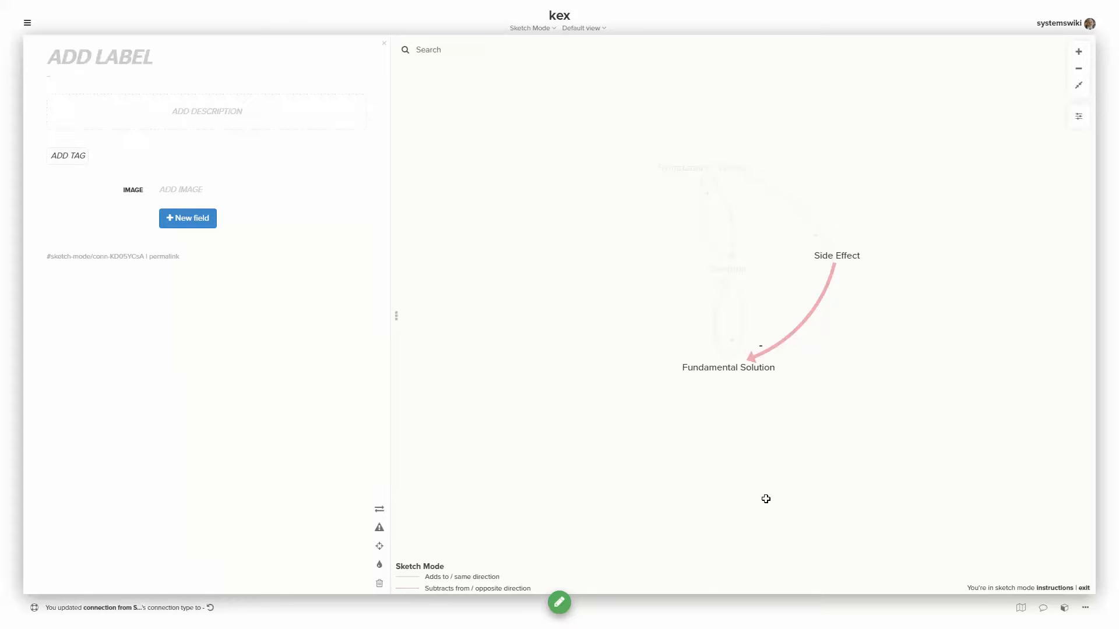
# Step: Exit sketch mode
pyautogui.click(561, 604)
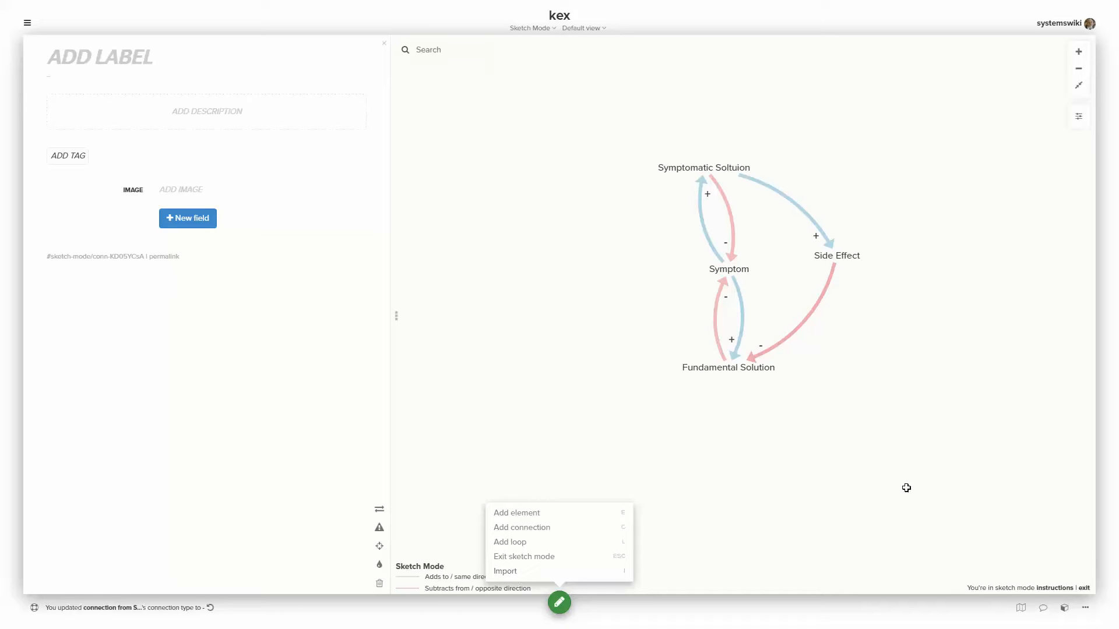
pyautogui.click(905, 387)
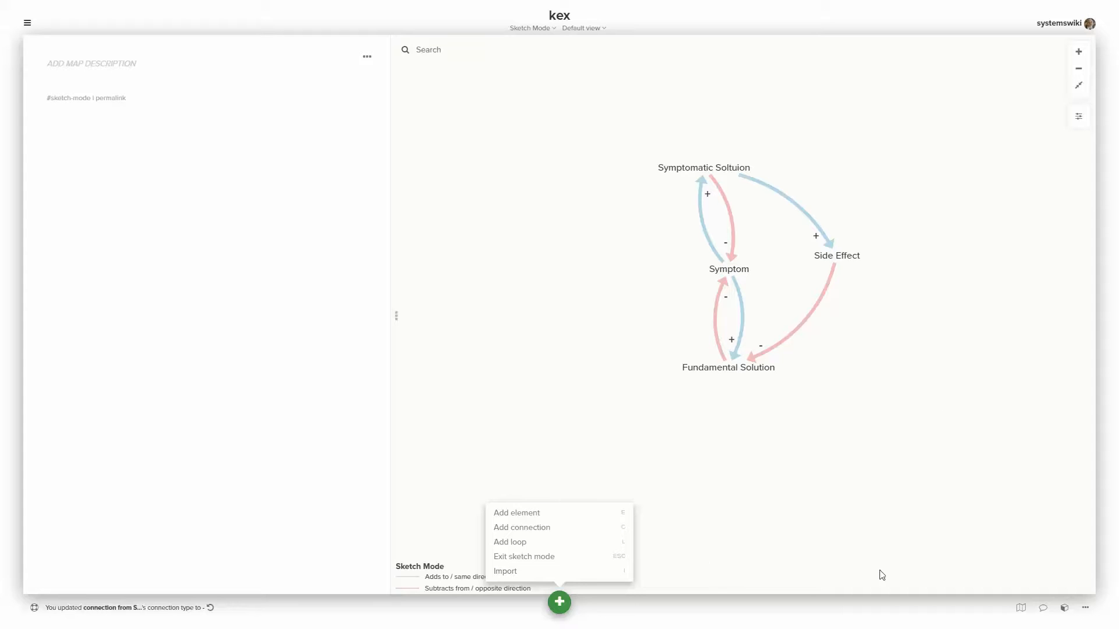
pyautogui.click(881, 486)
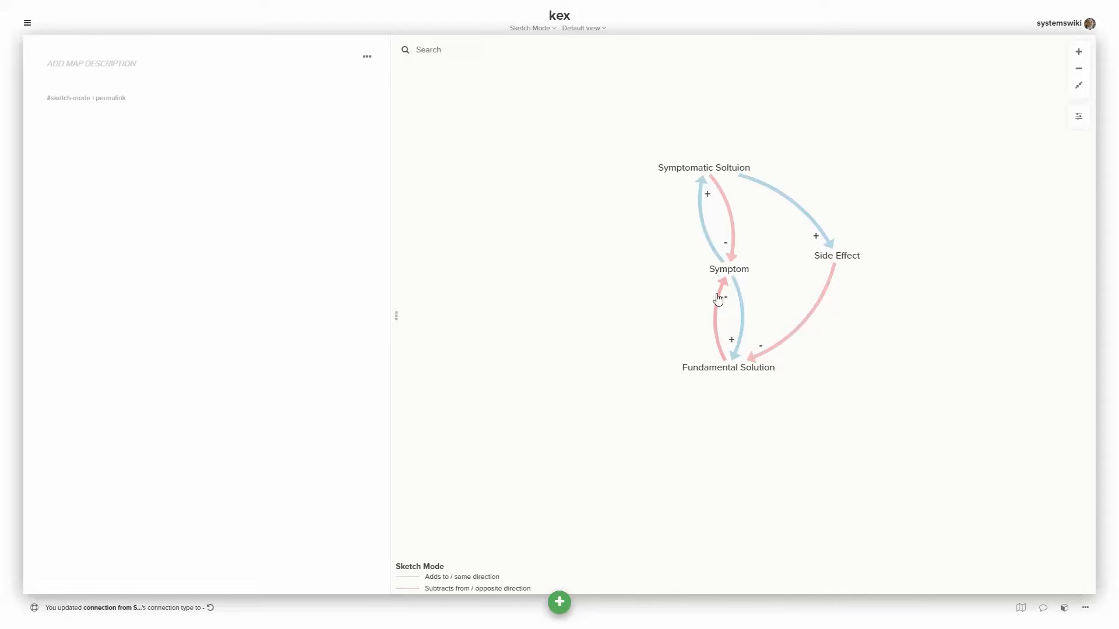
# Step: Nudge Symptom and Side Effect to the left, and bow the connections between Symptom and Fundamental Solution outward into a circle
pyautogui.moveTo(729, 270); pyautogui.dragTo(706, 267)
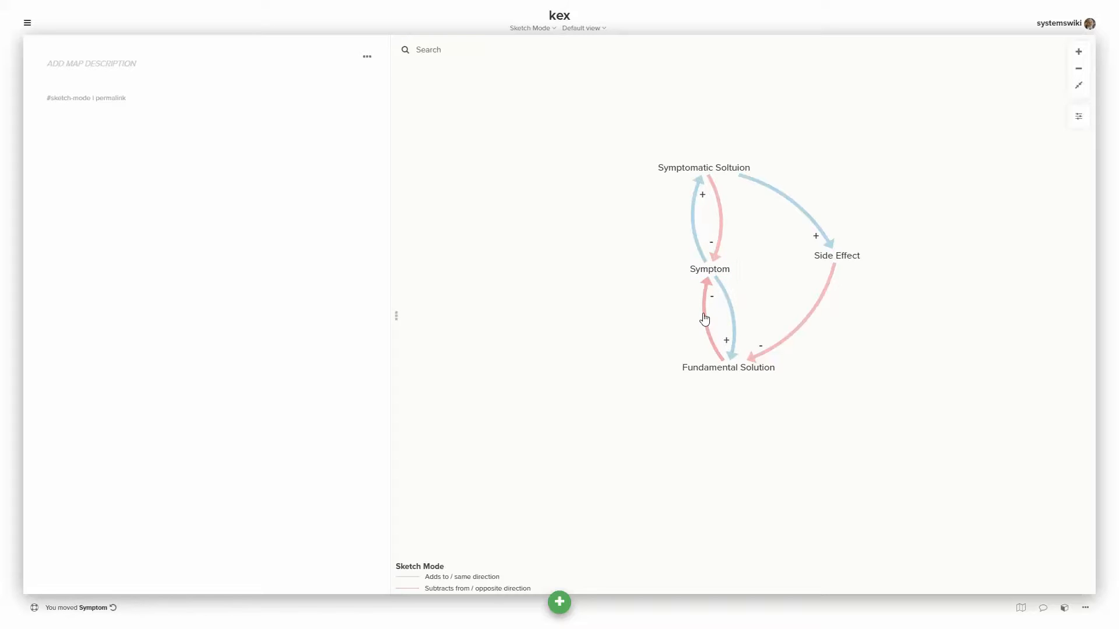
pyautogui.moveTo(704, 320); pyautogui.dragTo(763, 313)
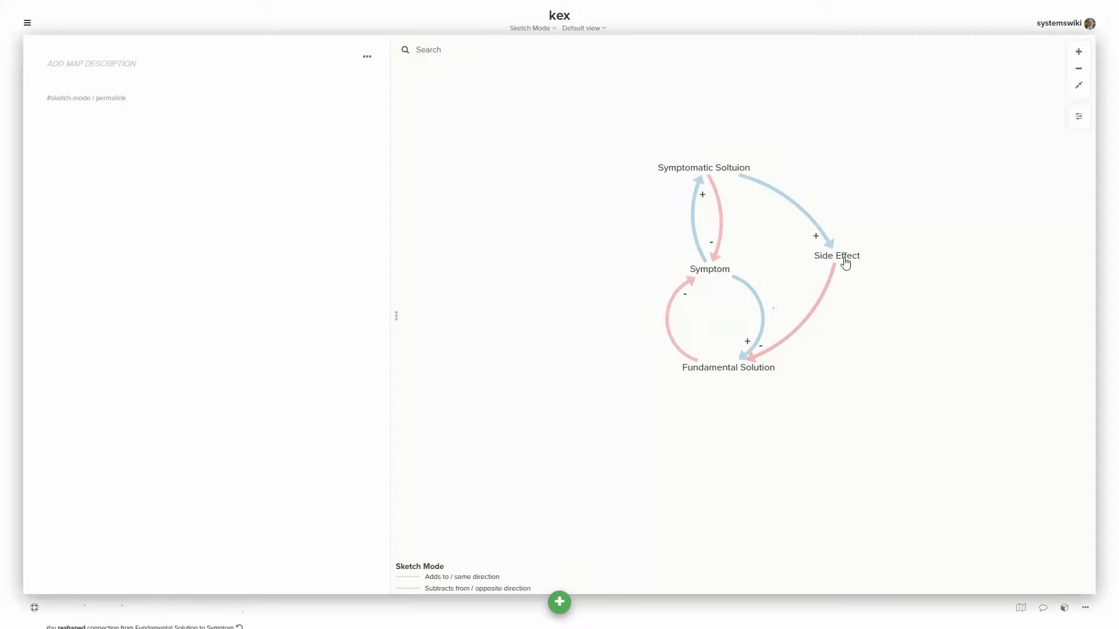
pyautogui.moveTo(845, 264); pyautogui.dragTo(829, 279)
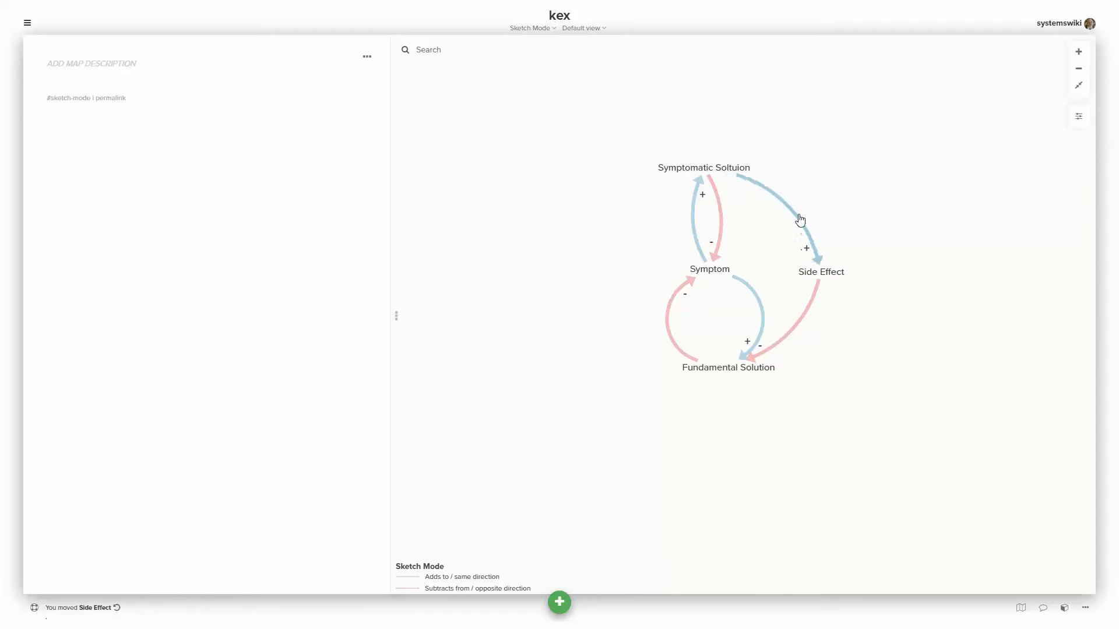
pyautogui.moveTo(800, 220); pyautogui.dragTo(807, 216)
# Step: Bow the connections between Symptom and Symptomatic Soltuion outward into a circle, and shift Symptomatic Soltuion slightly to the right
pyautogui.moveTo(694, 225); pyautogui.dragTo(744, 230)
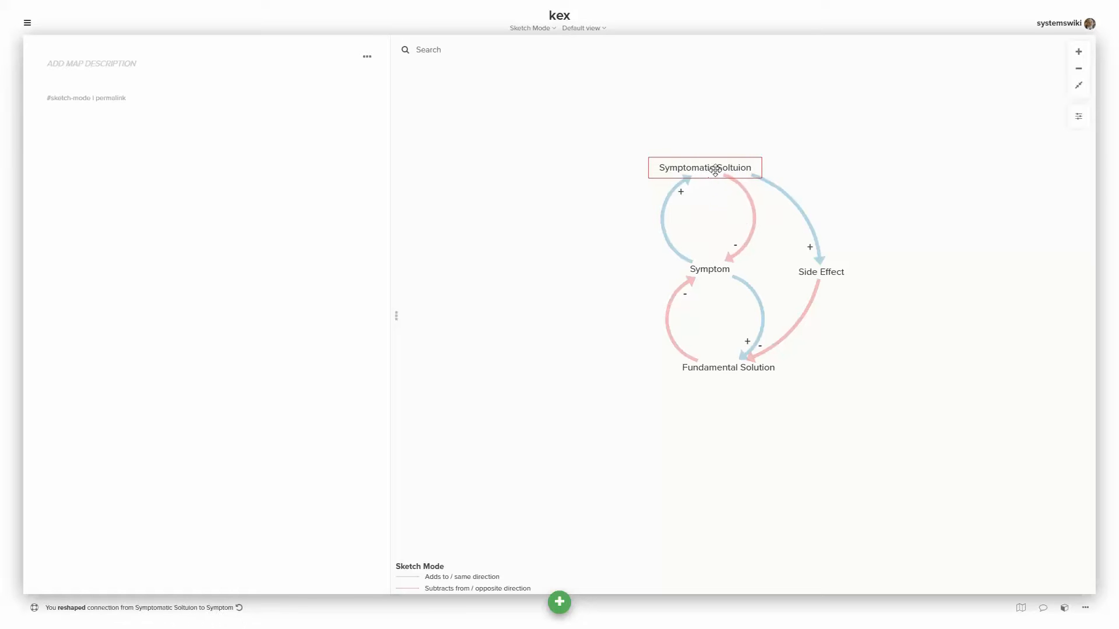
pyautogui.moveTo(715, 169); pyautogui.dragTo(724, 170)
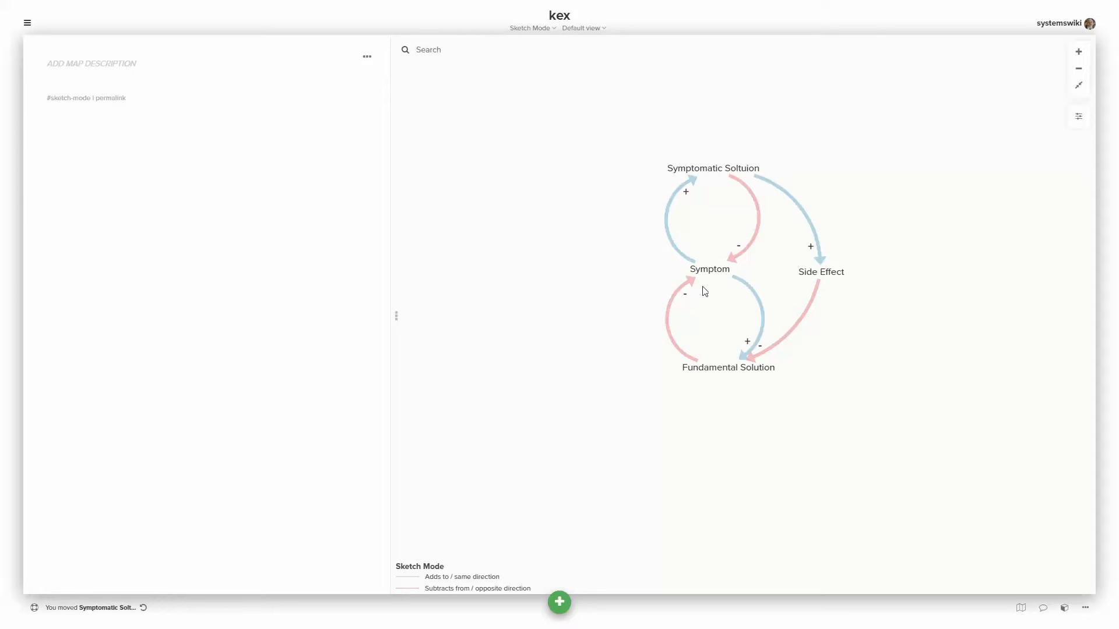
pyautogui.moveTo(691, 290)
pyautogui.mouseDown()
pyautogui.moveTo(679, 287)
pyautogui.moveTo(662, 220)
pyautogui.moveTo(683, 173)
pyautogui.moveTo(644, 190)
pyautogui.moveTo(659, 287)
pyautogui.moveTo(697, 269)
pyautogui.mouseUp()
# Step: Return to sketch mode and sketch a connection from Symptom to a new element labelled "something" at its upper left
pyautogui.click(561, 604)
pyautogui.click(508, 555)
pyautogui.moveTo(700, 268)
pyautogui.mouseDown()
pyautogui.moveTo(664, 256)
pyautogui.moveTo(575, 182)
pyautogui.mouseUp()
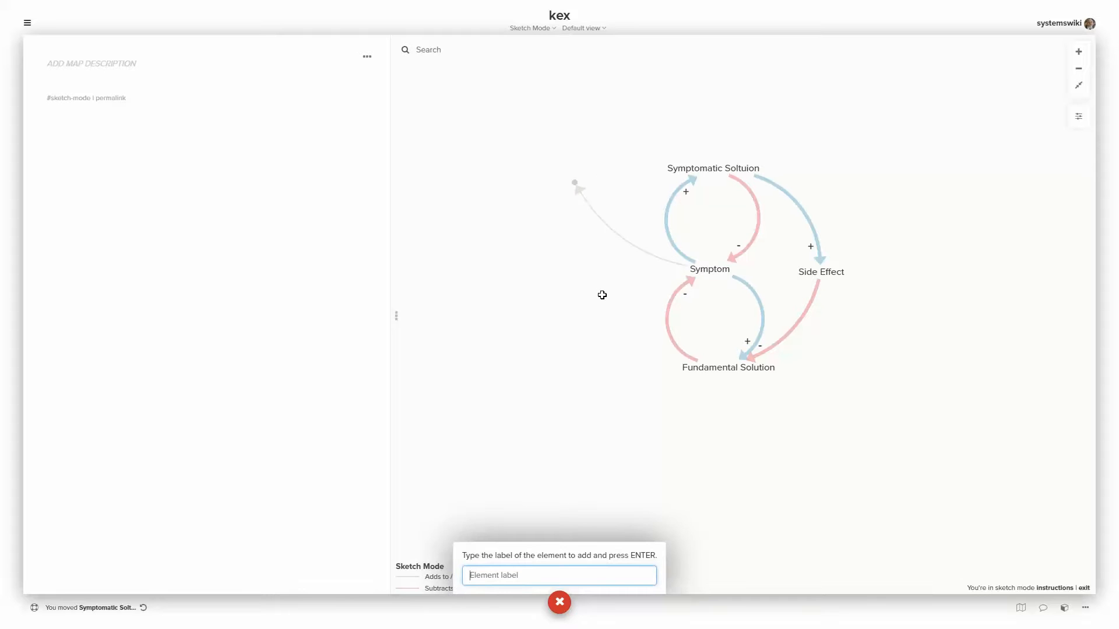
pyautogui.write('something')
pyautogui.press('Return')
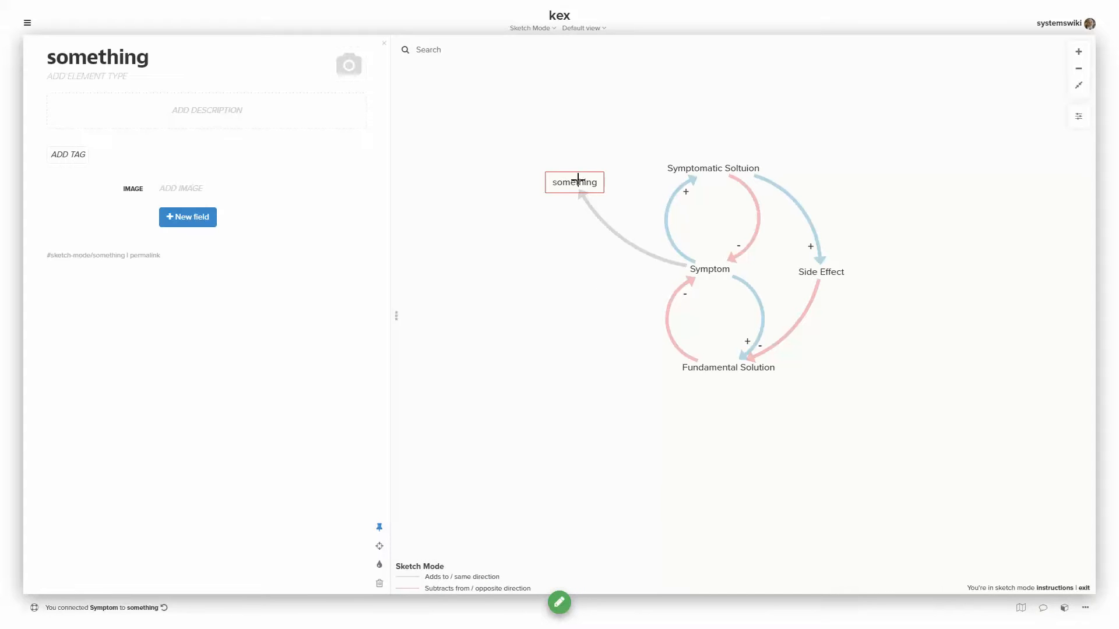
# Step: Sketch a connection from something to Symptomatic Soltuion, and reattach the start of the Symptom-to-something connection to Fundamental Solution
pyautogui.moveTo(574, 179); pyautogui.dragTo(677, 169)
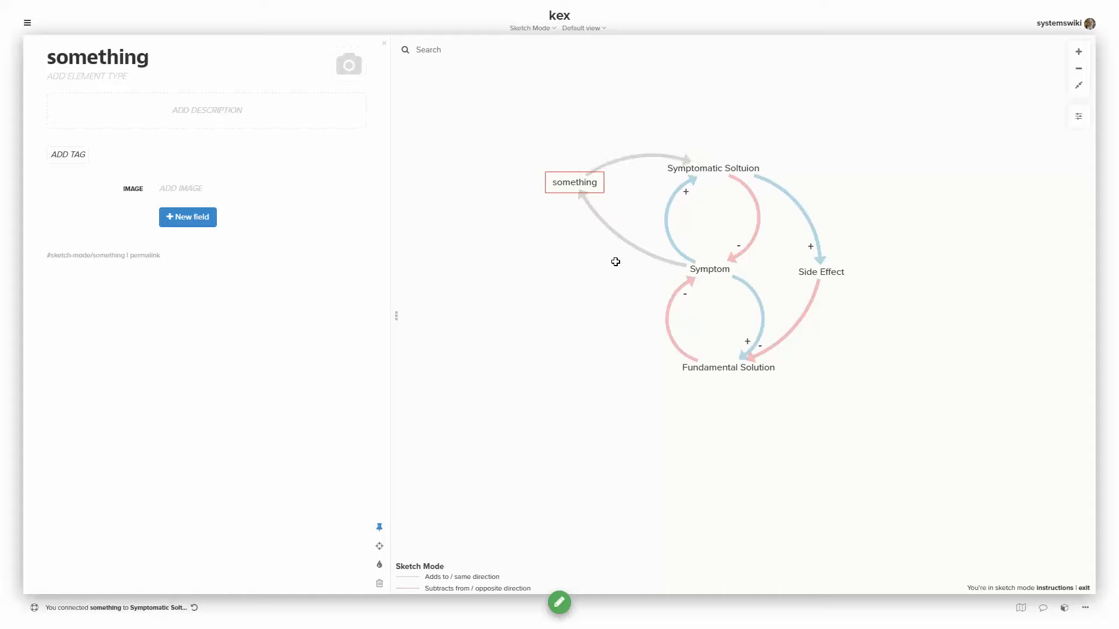
pyautogui.moveTo(682, 268); pyautogui.dragTo(688, 373)
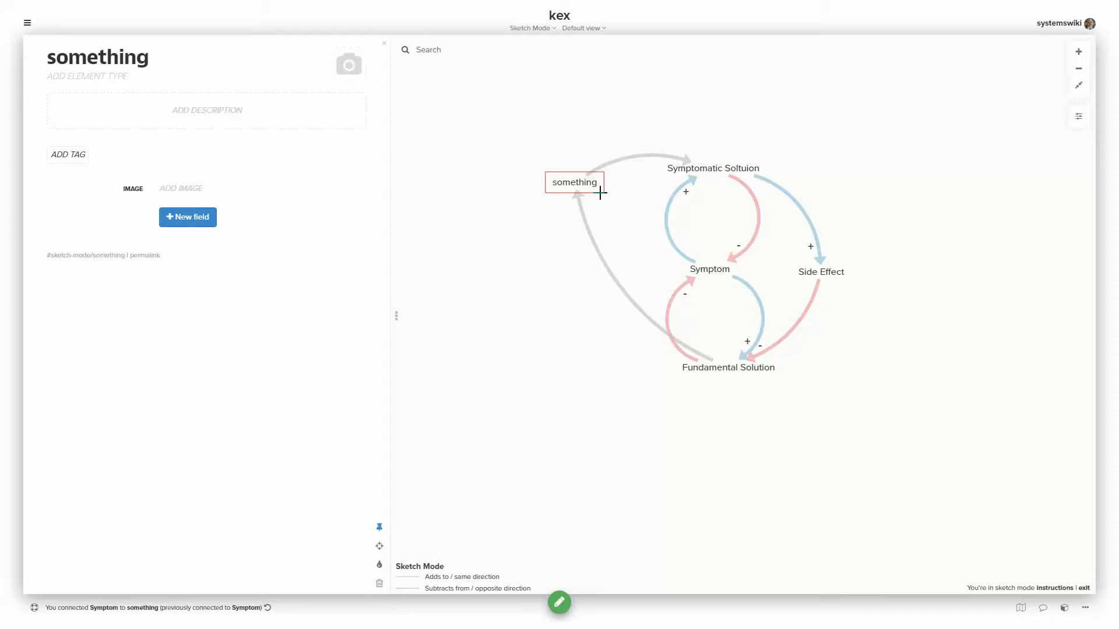
# Step: Delete the element "something" from the map together with its connections
pyautogui.click(590, 229)
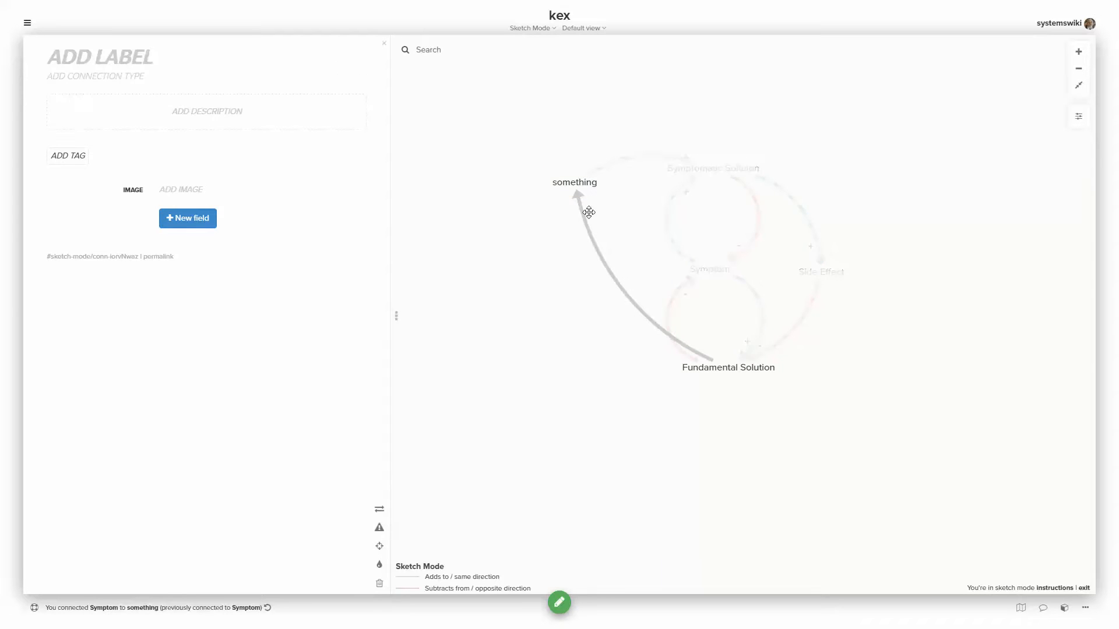
pyautogui.click(588, 183)
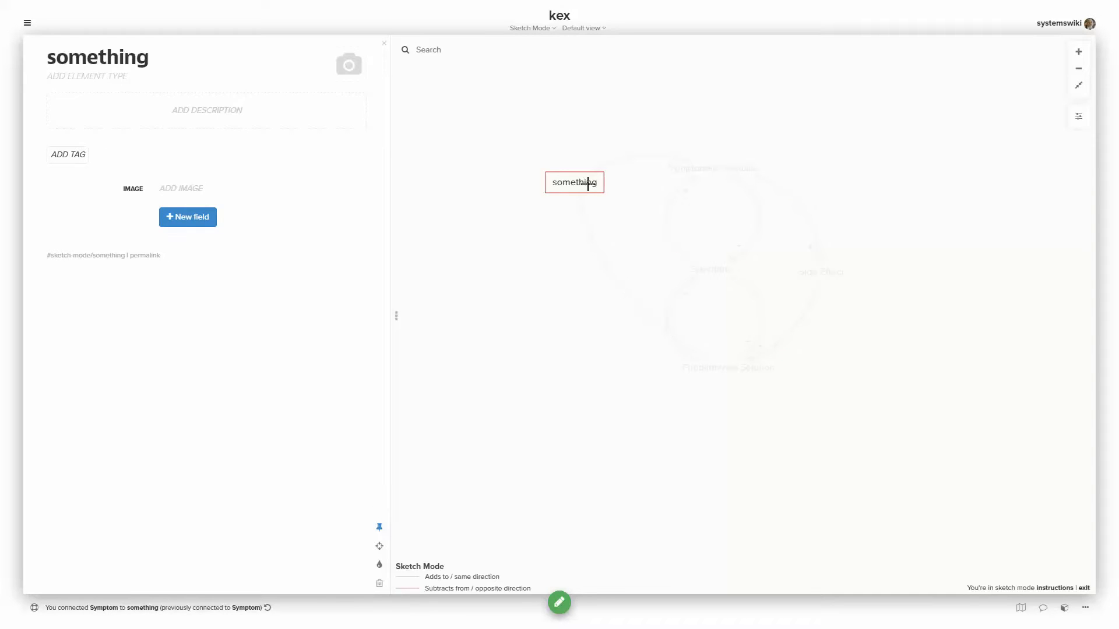
pyautogui.press('Delete')
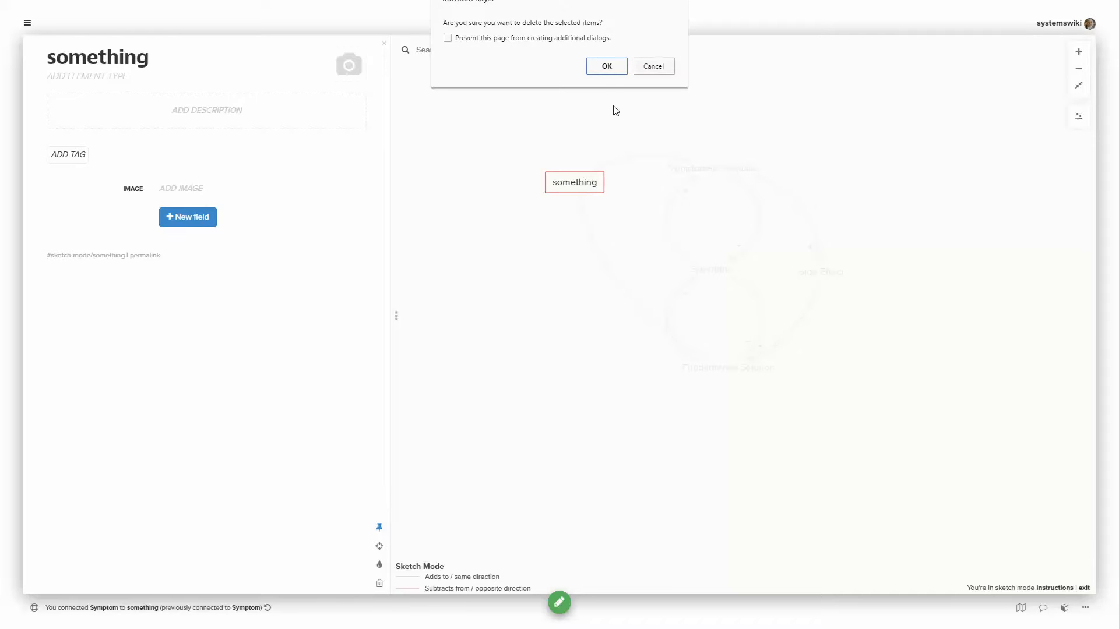
pyautogui.click(618, 69)
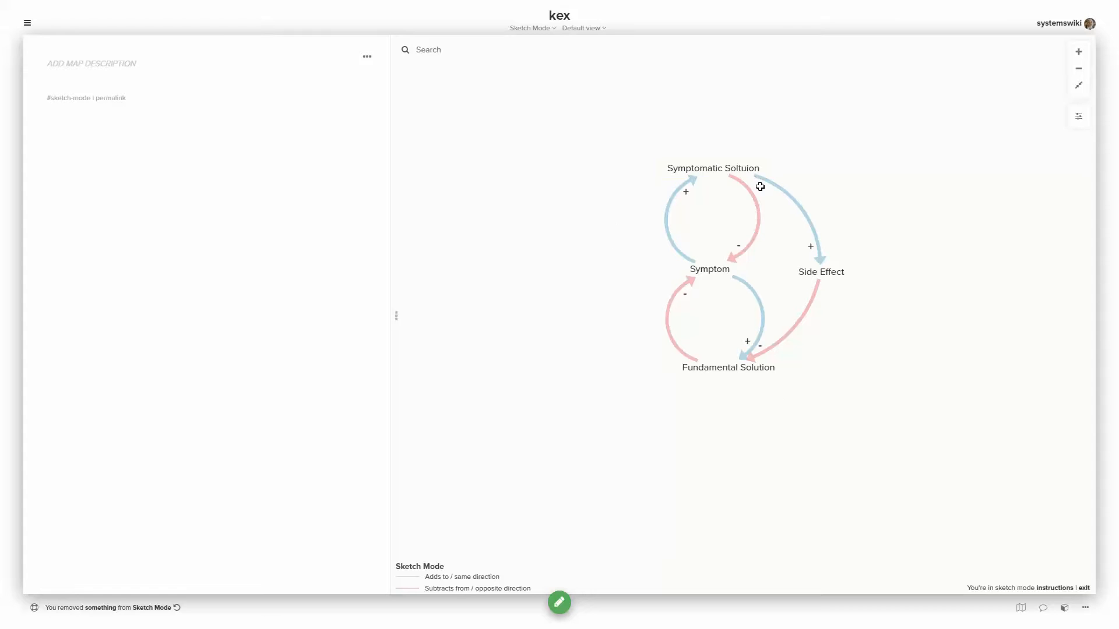
# Step: Add a loop labelled "Symptom Solution (B1)" from the two connections between Symptom and Symptomatic Soltuion
pyautogui.click(560, 603)
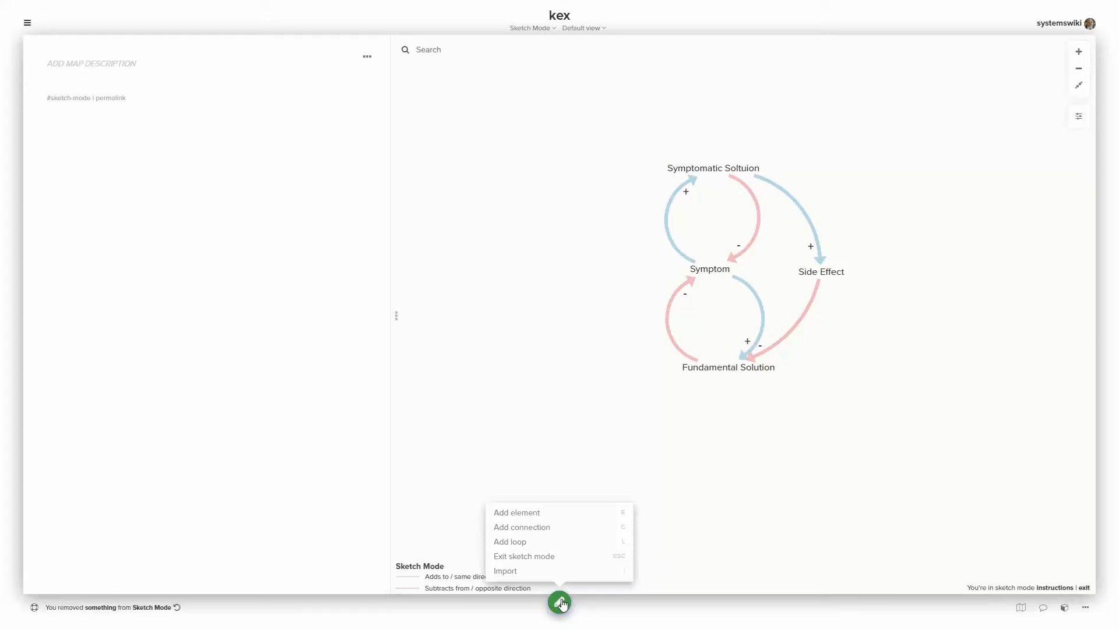
pyautogui.click(509, 543)
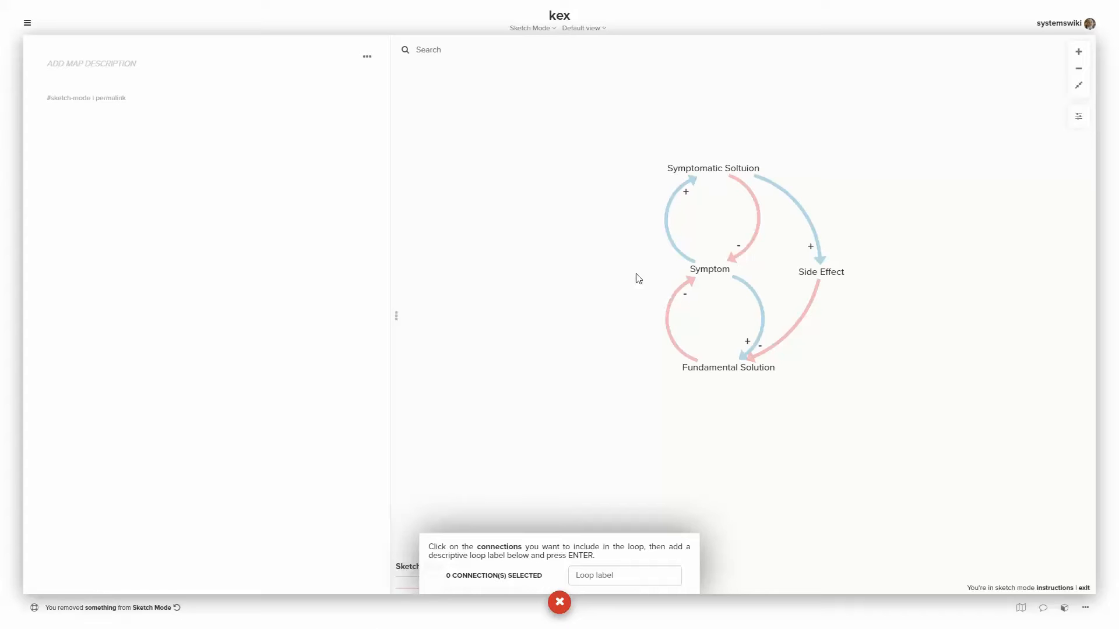
pyautogui.click(667, 233)
pyautogui.click(758, 234)
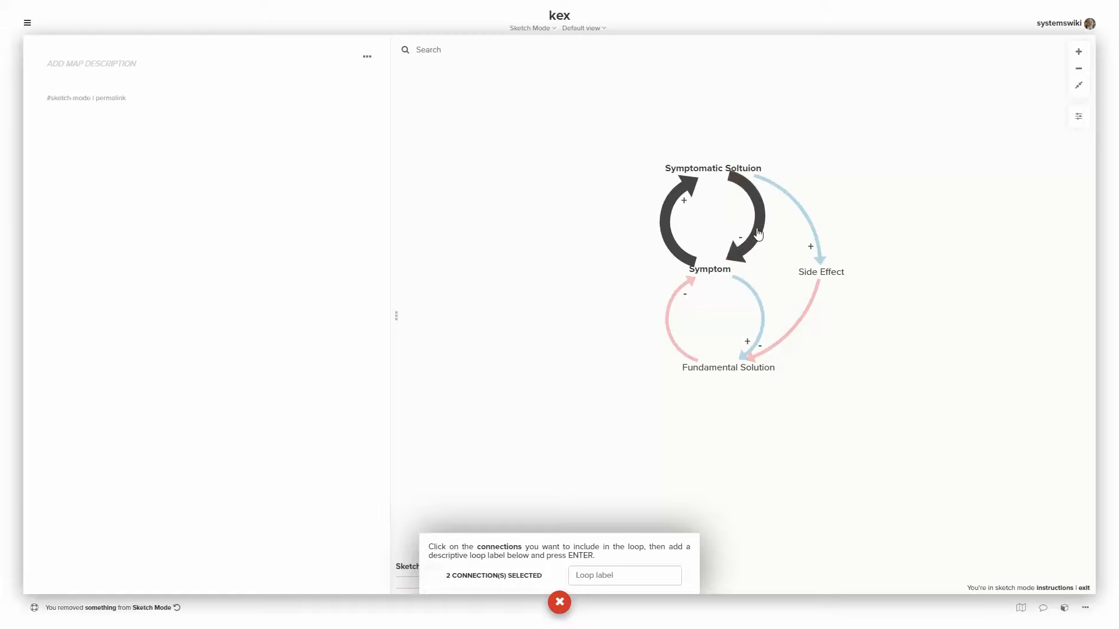
pyautogui.click(603, 574)
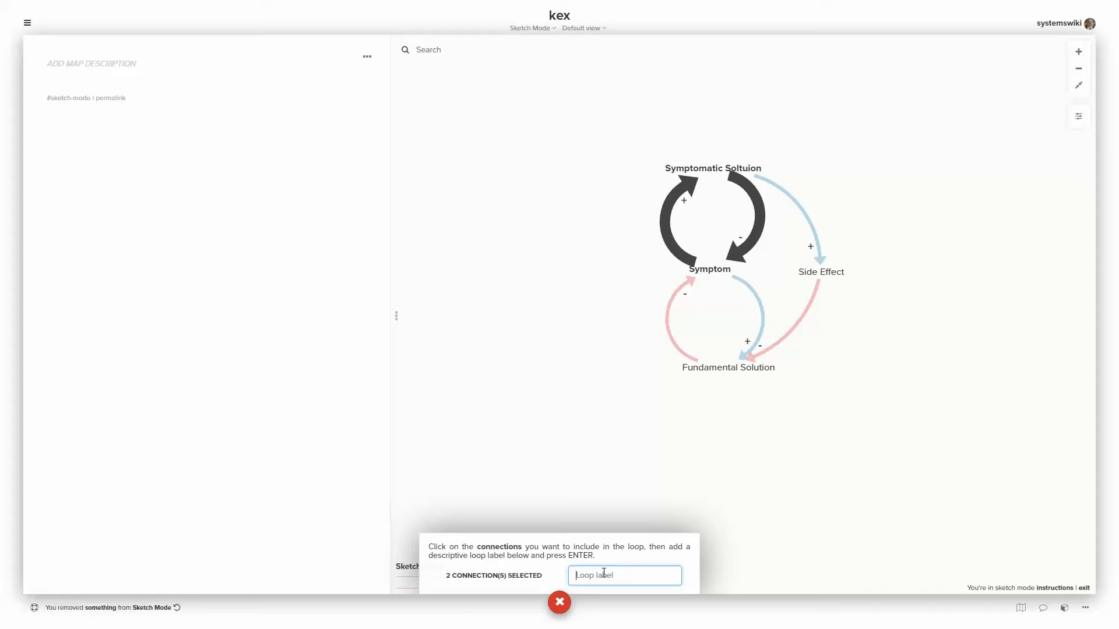
pyautogui.write('Symptom Solution (B1')
pyautogui.press('Return')
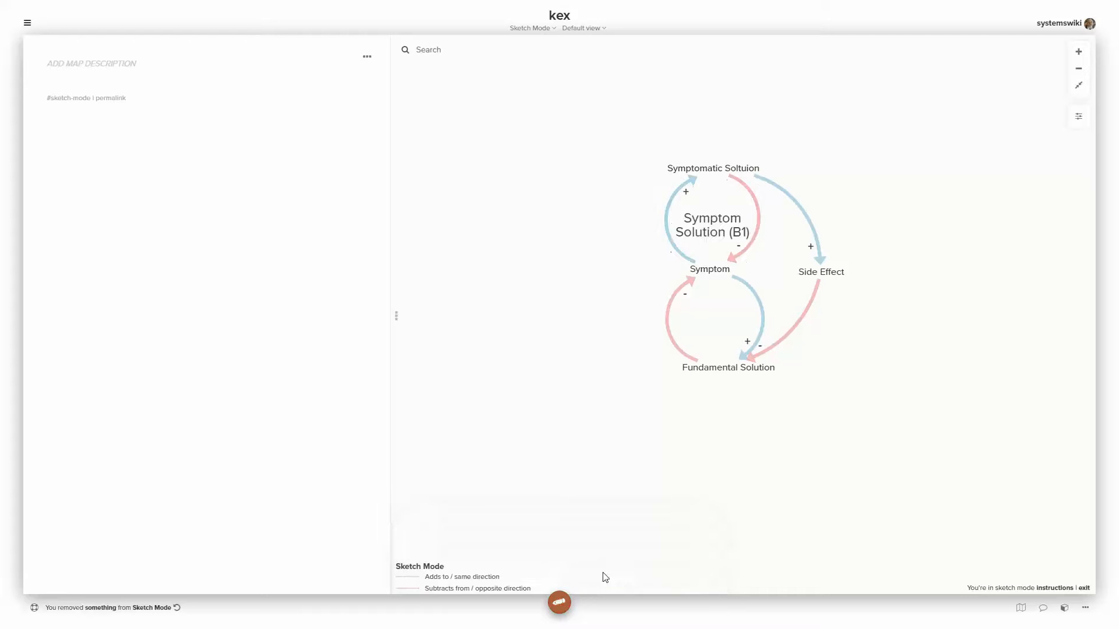
pyautogui.click(558, 602)
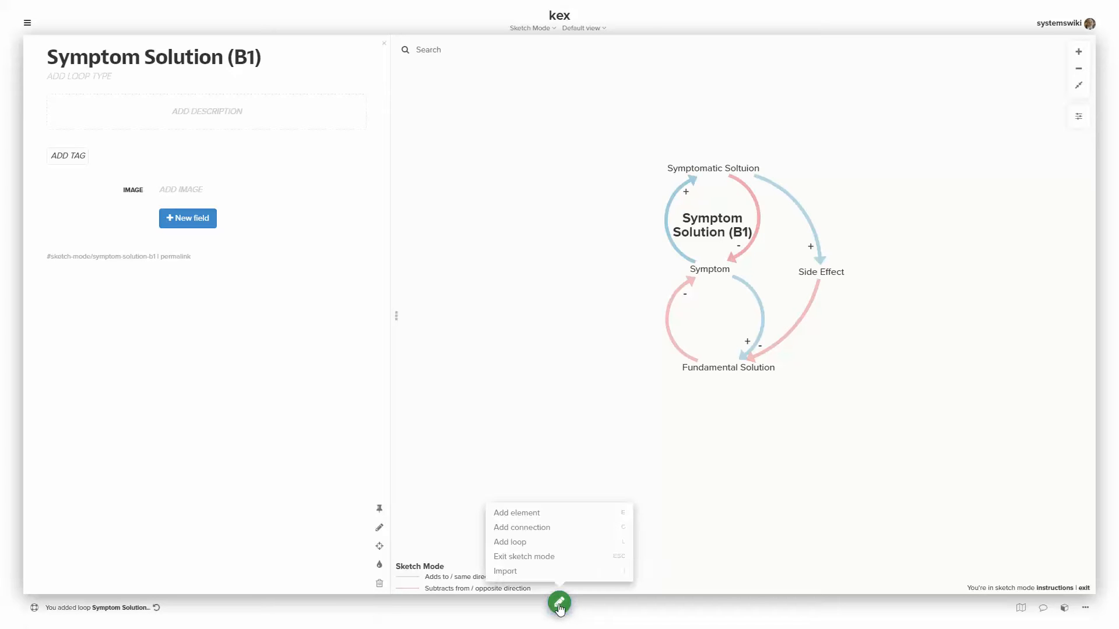
pyautogui.click(520, 542)
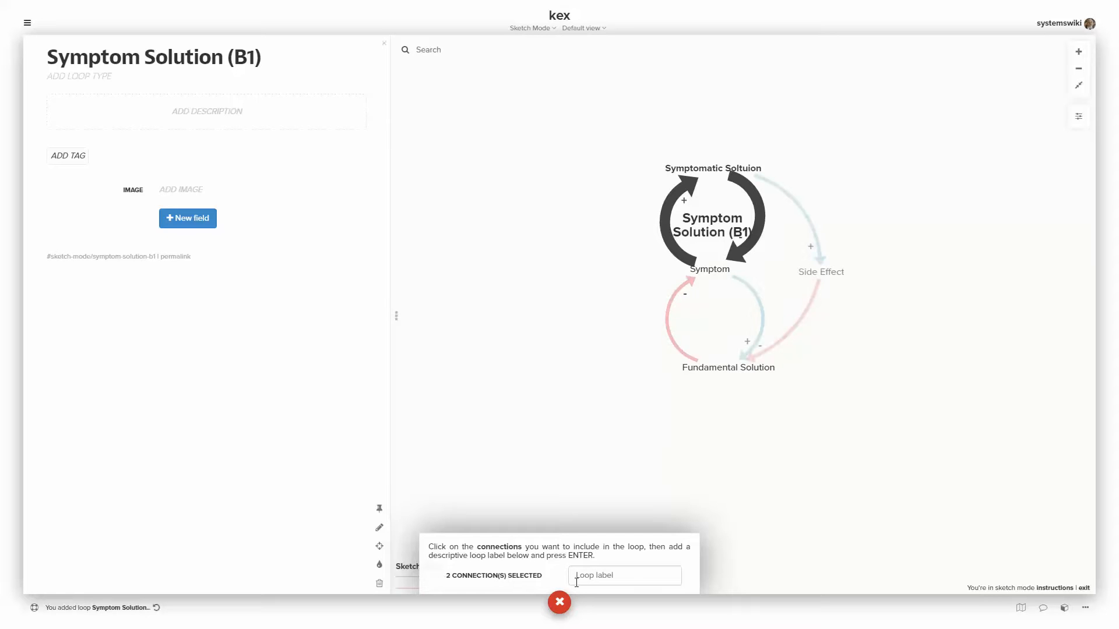
pyautogui.click(560, 604)
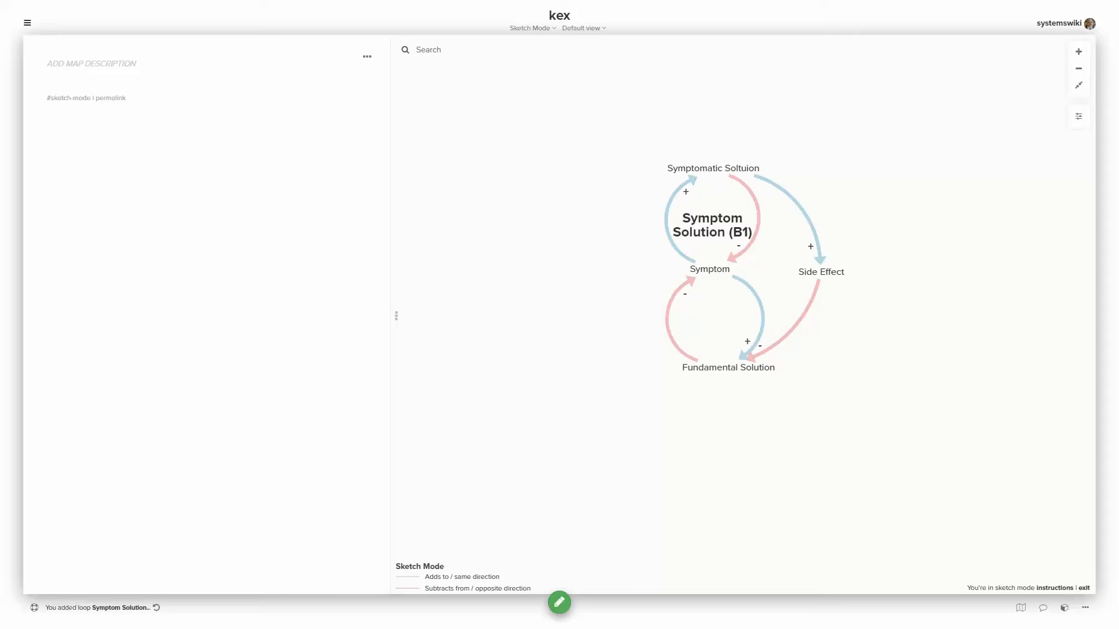
# Step: Add a loop labelled "Fundamental Solution (B2)" from the two connections between Symptom and Fundamental Solution, and shift both loop labels slightly upward
pyautogui.click(559, 602)
pyautogui.click(518, 542)
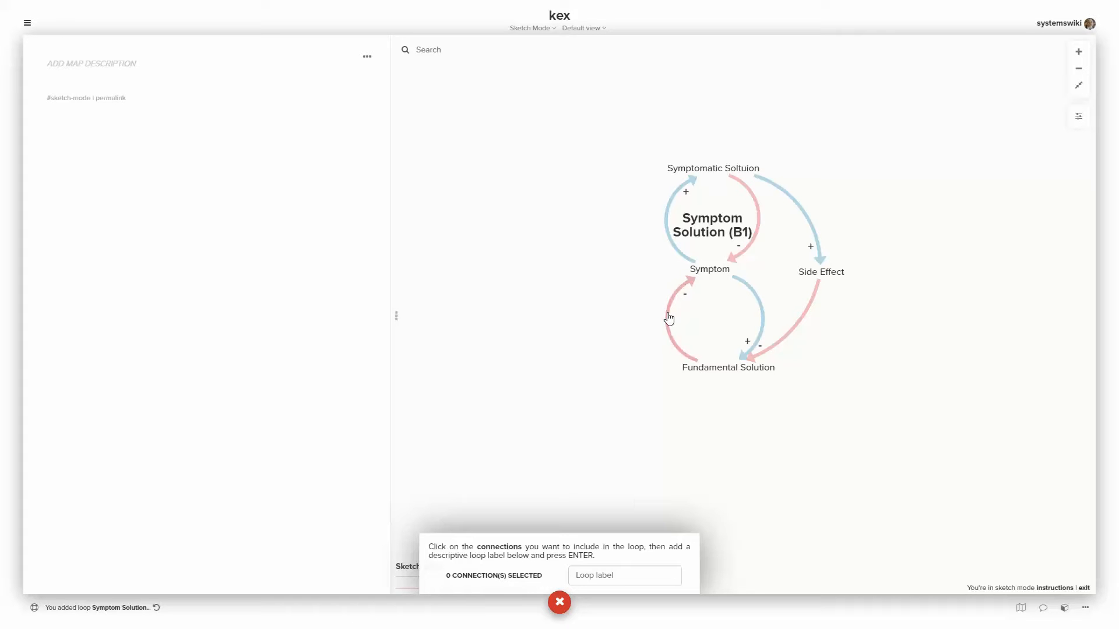
pyautogui.click(668, 318)
pyautogui.click(761, 315)
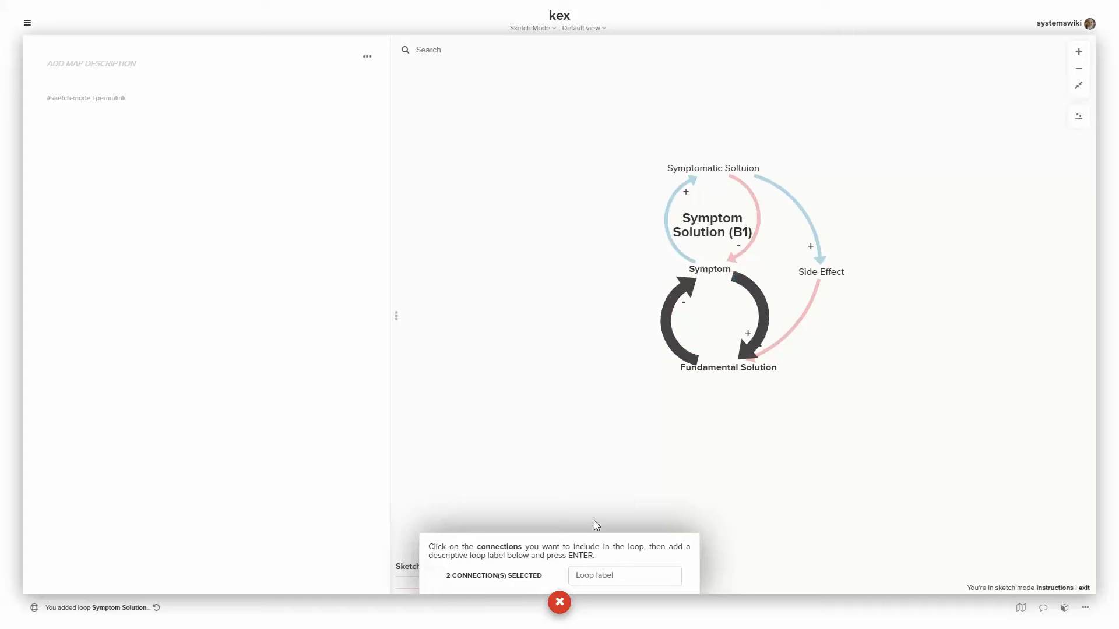
pyautogui.click(590, 570)
pyautogui.write('Fundamental Solution (B2')
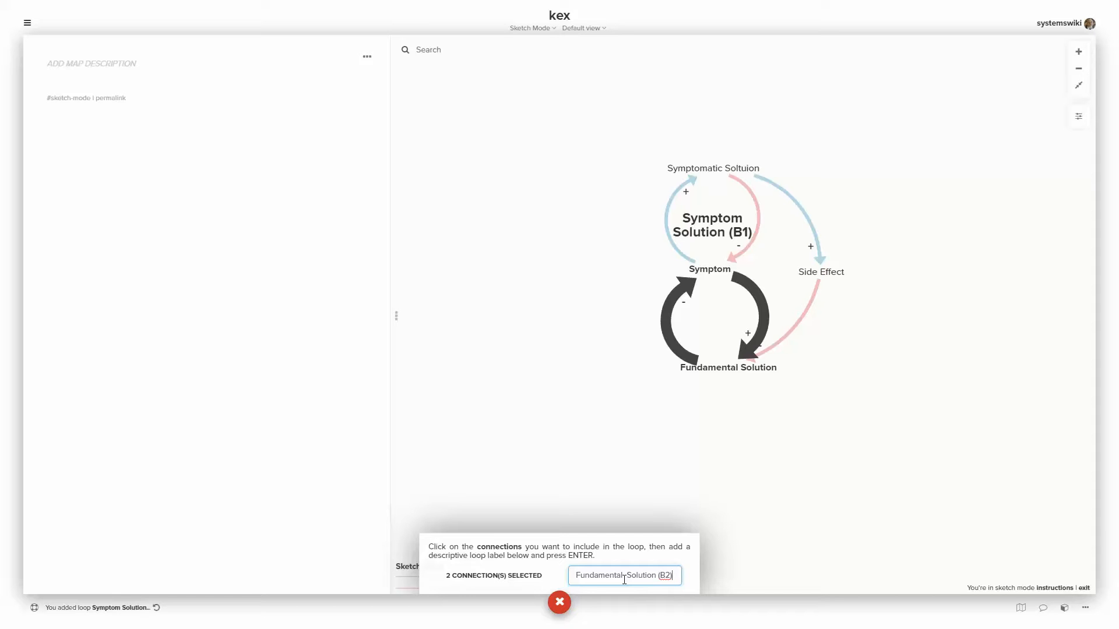
pyautogui.press('Return')
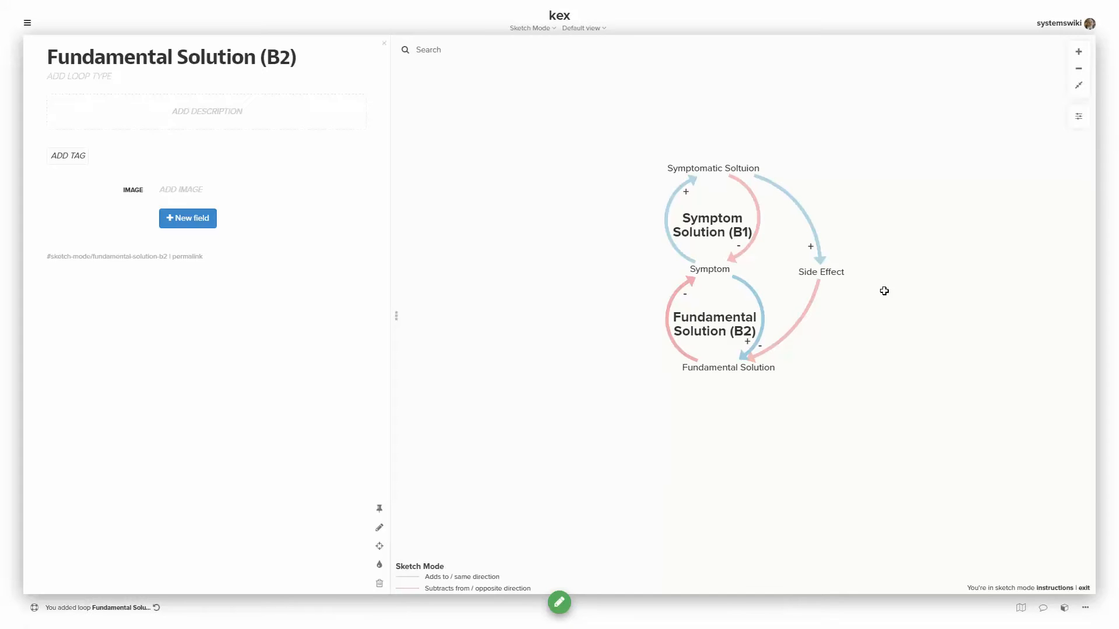
pyautogui.moveTo(711, 211); pyautogui.dragTo(710, 200)
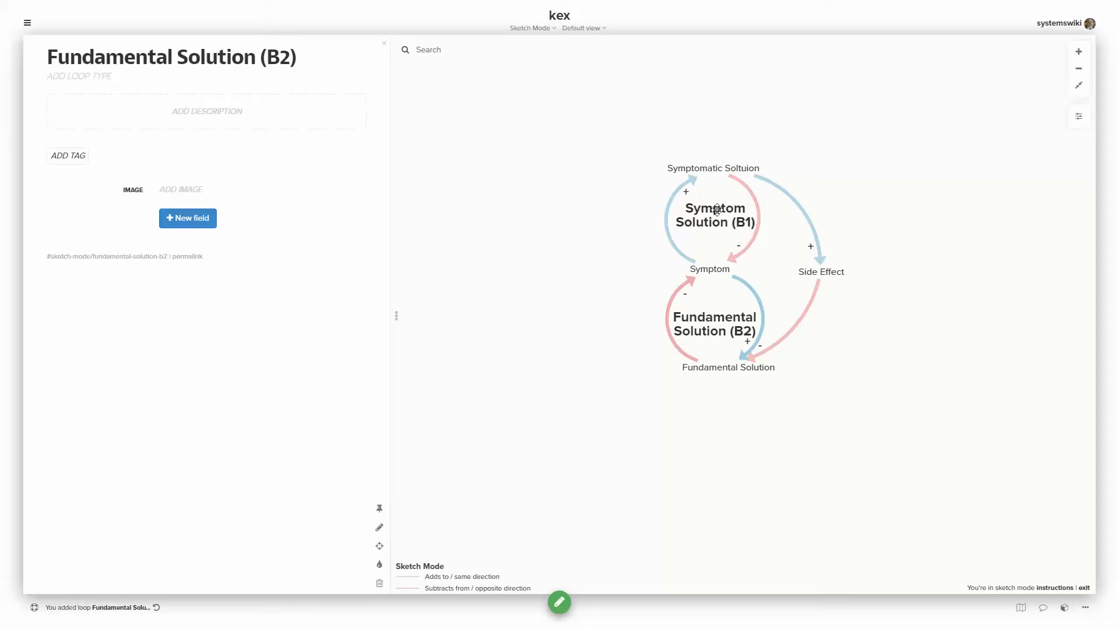
pyautogui.moveTo(715, 324); pyautogui.dragTo(716, 316)
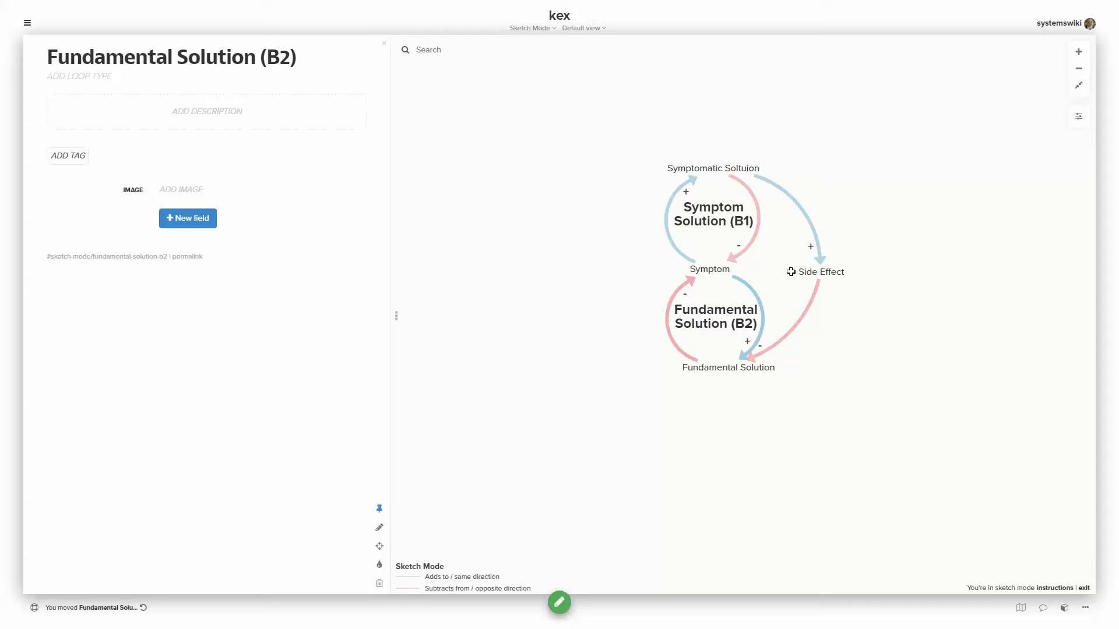
pyautogui.click(561, 603)
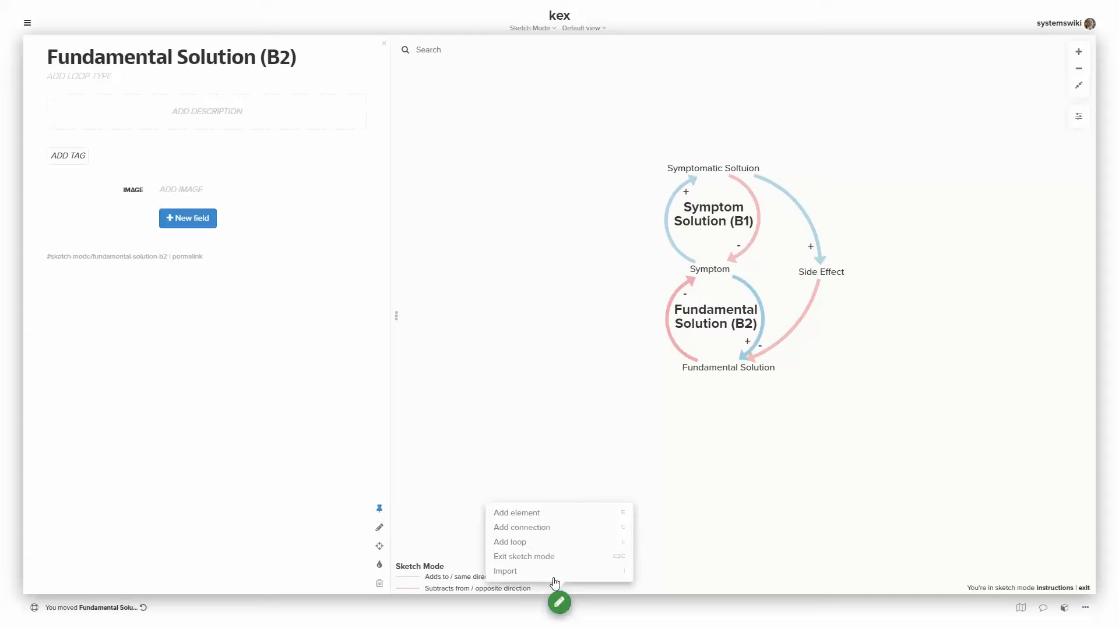
pyautogui.click(520, 543)
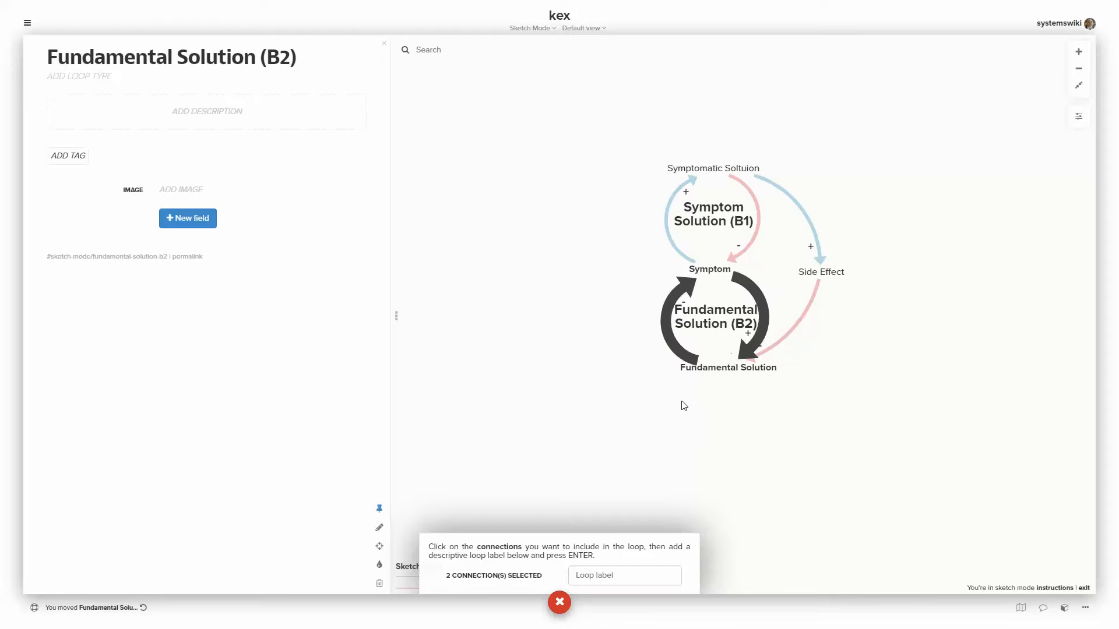
pyautogui.click(559, 603)
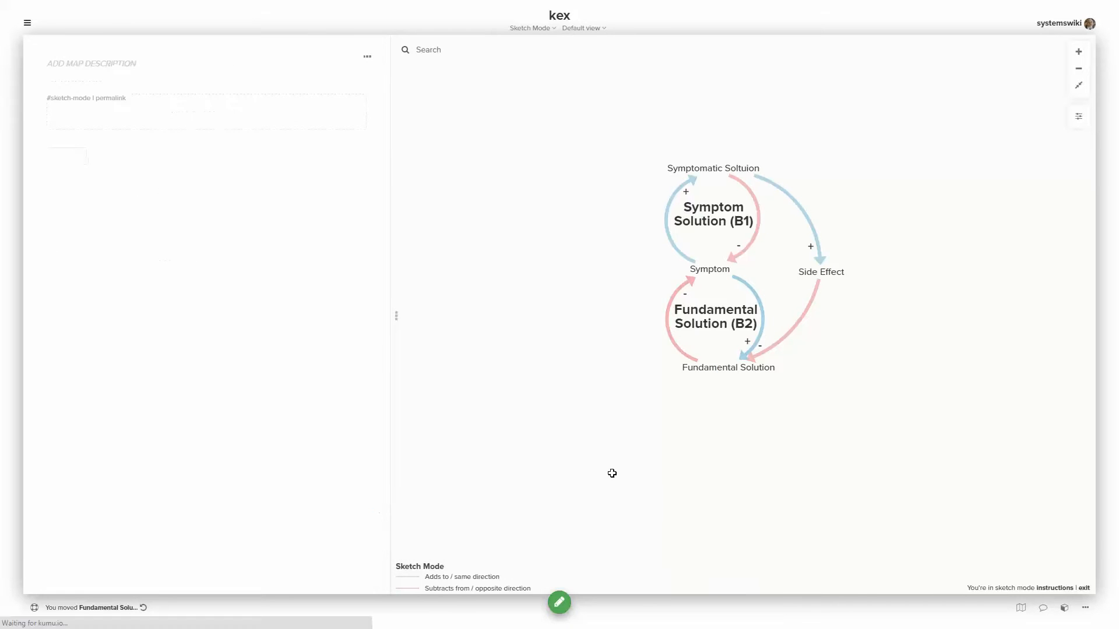
# Step: Add a loop labelled "Side Effect (B3)" from the four outer connections, and move its label into the gap beside the Side Effect element
pyautogui.moveTo(560, 604)
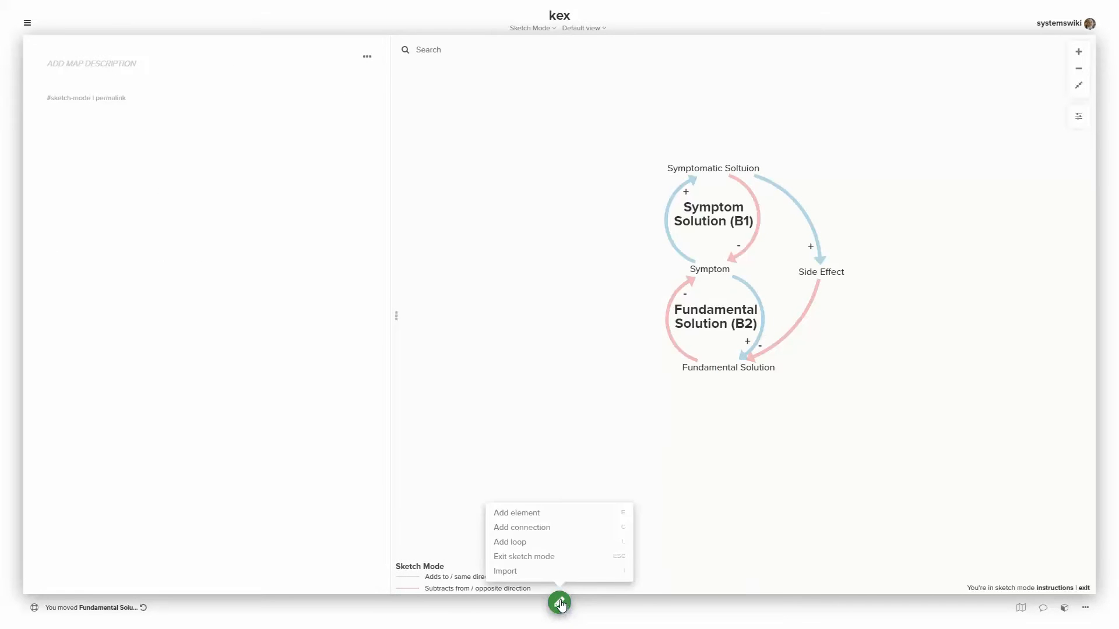
pyautogui.click(524, 545)
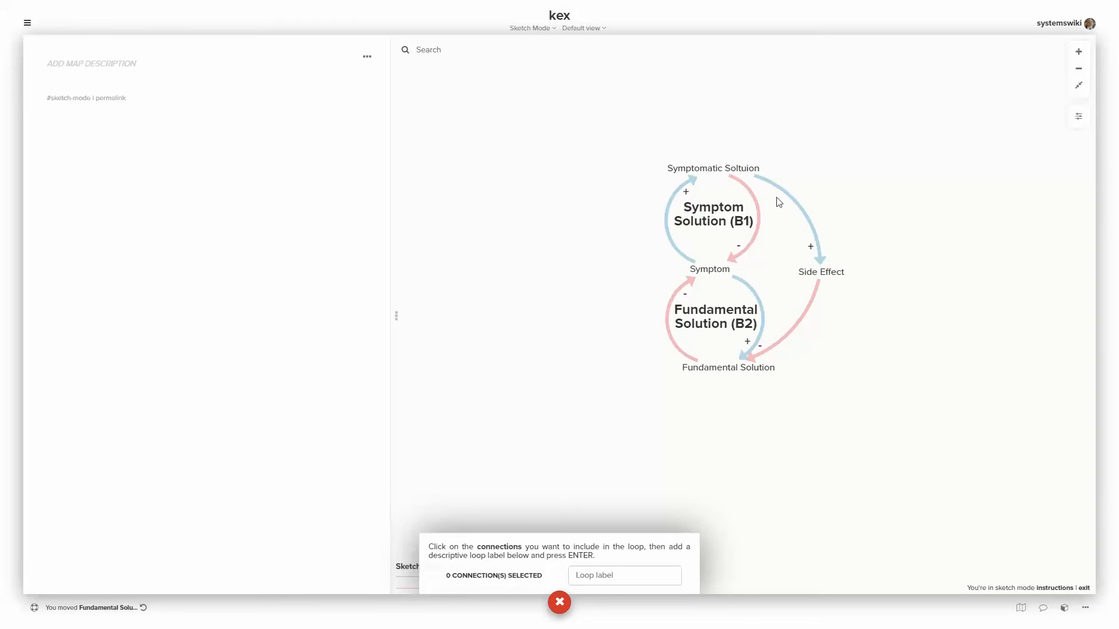
pyautogui.click(668, 210)
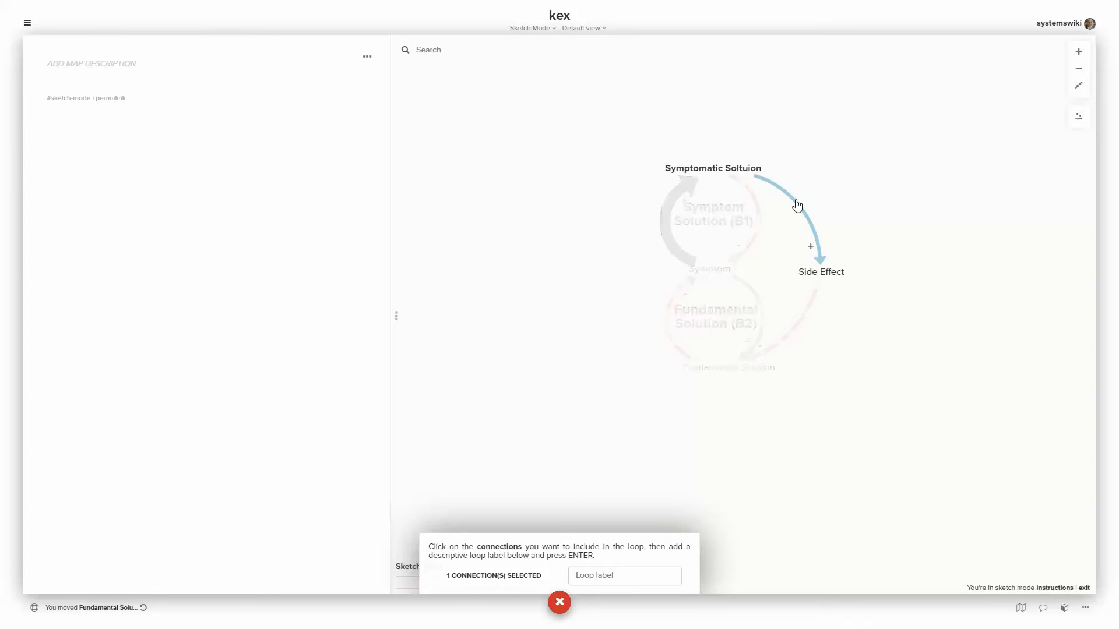
pyautogui.click(815, 224)
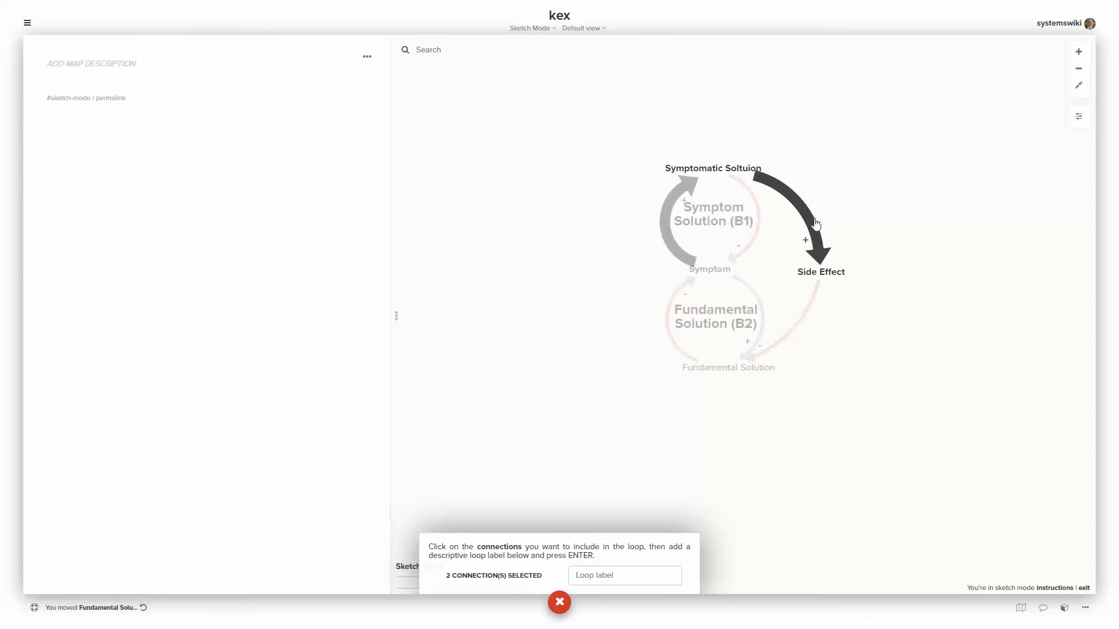
pyautogui.click(798, 328)
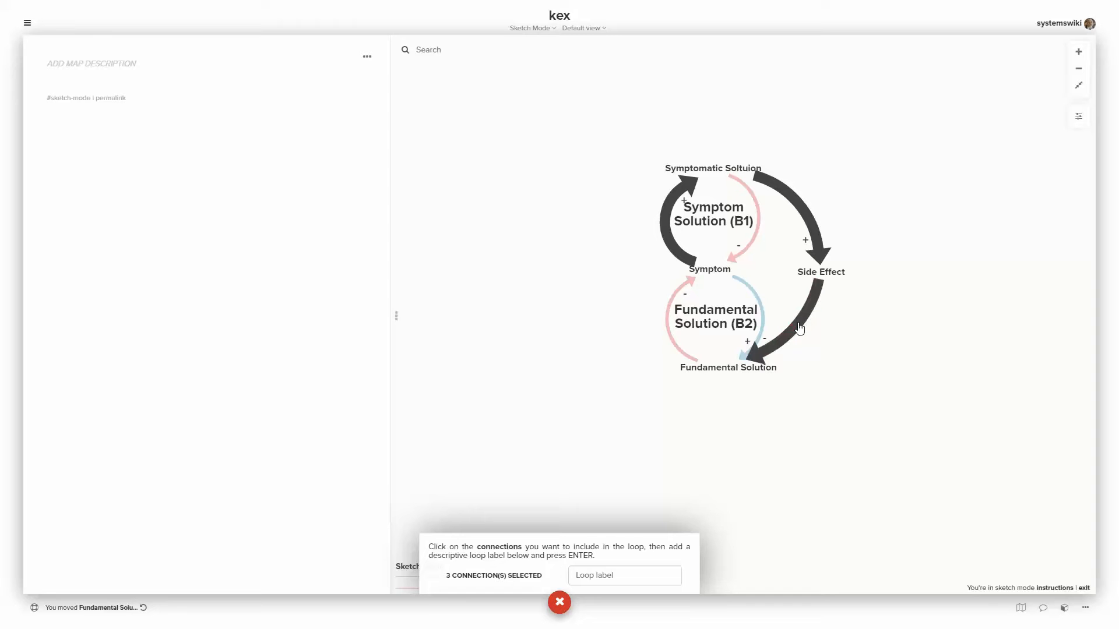
pyautogui.click(669, 331)
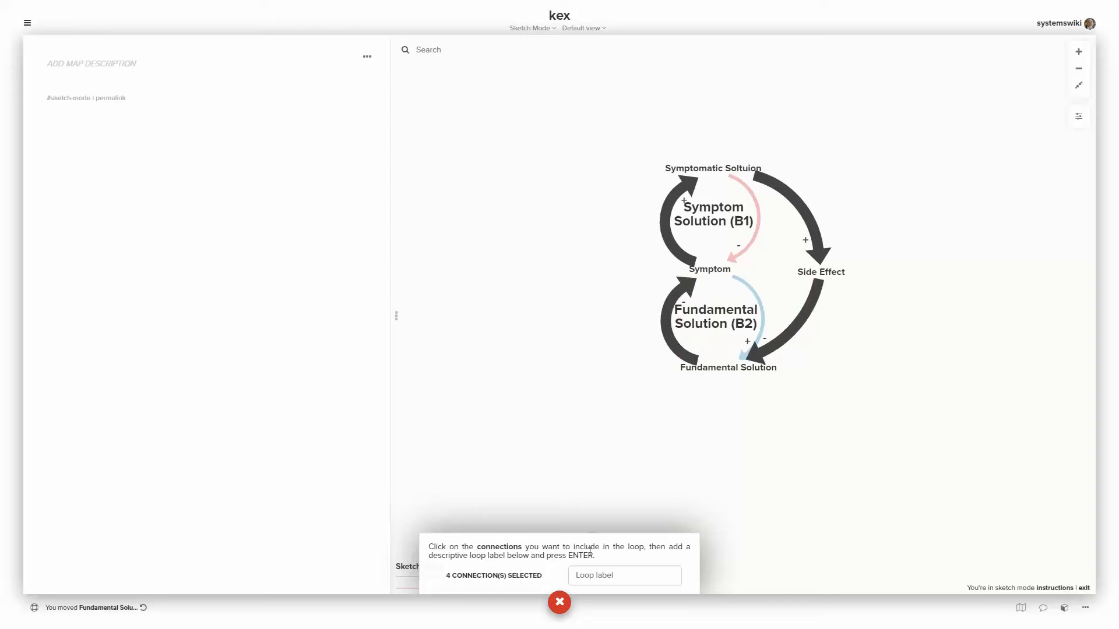
pyautogui.click(580, 580)
pyautogui.write('Side Effect (B3')
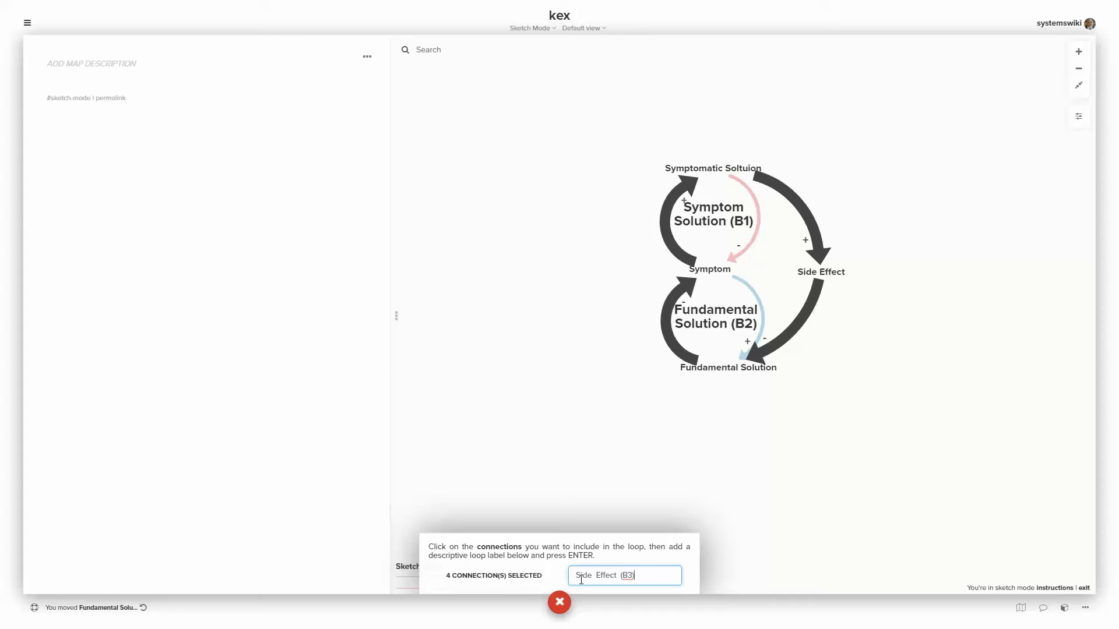
pyautogui.press('Return')
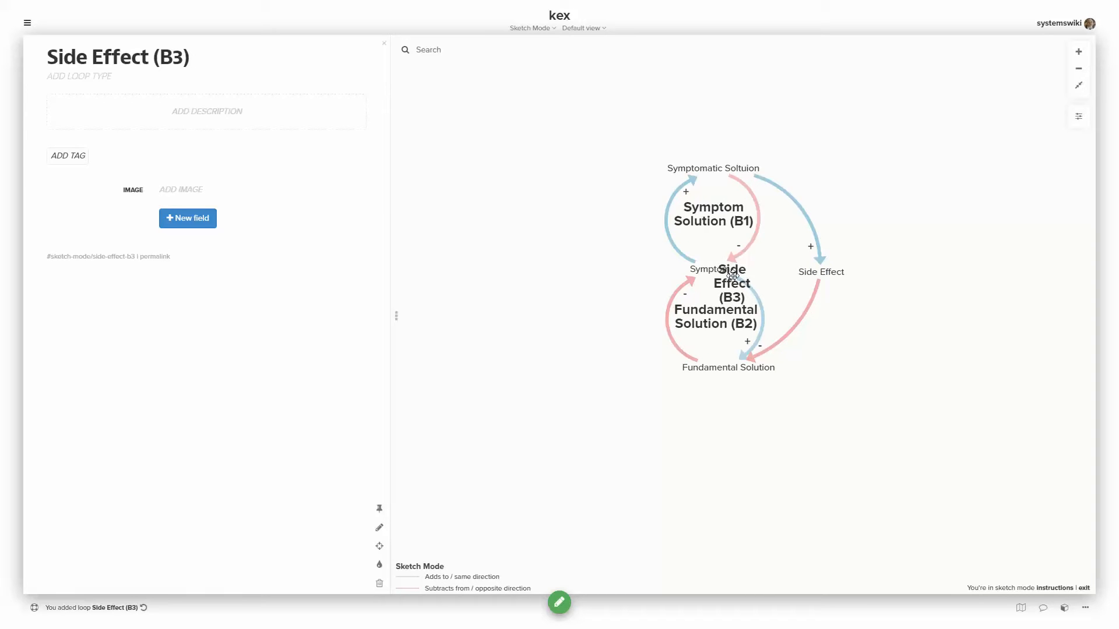
pyautogui.moveTo(732, 273); pyautogui.dragTo(779, 252)
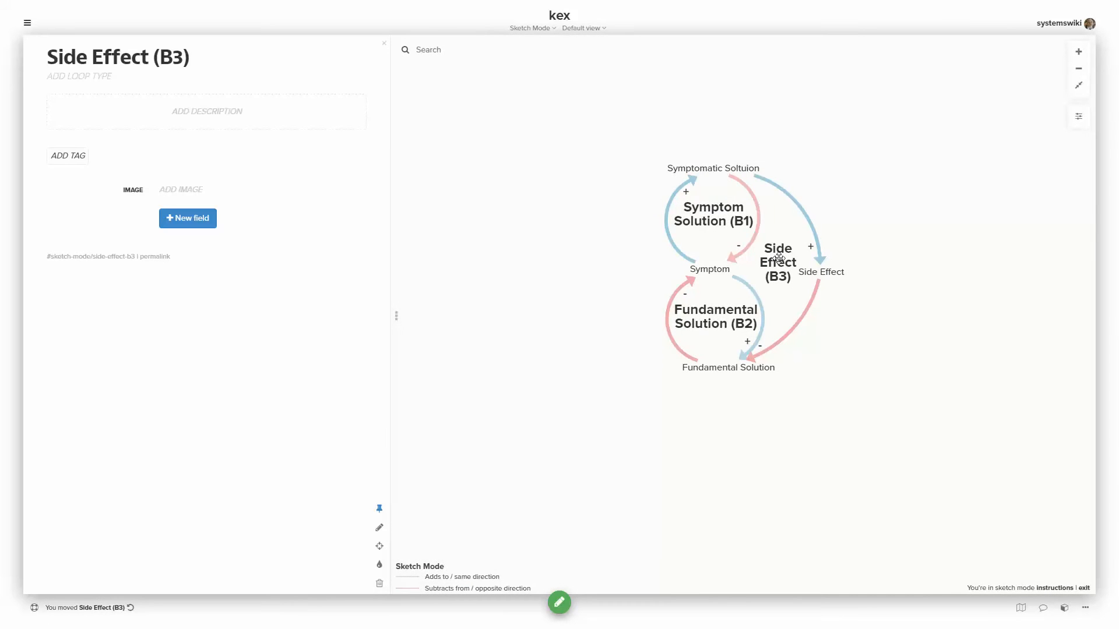
# Step: Rename the Side Effect loop as "Side Effect (R3)" and clear the selection
pyautogui.moveTo(325, 78)
pyautogui.click(336, 55)
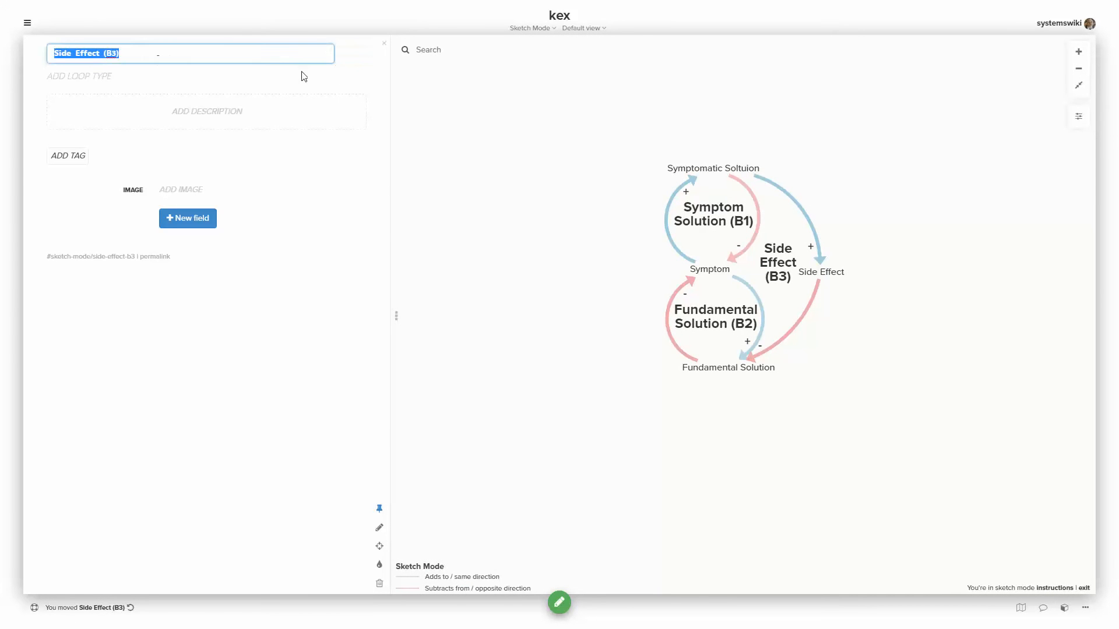
pyautogui.click(109, 54)
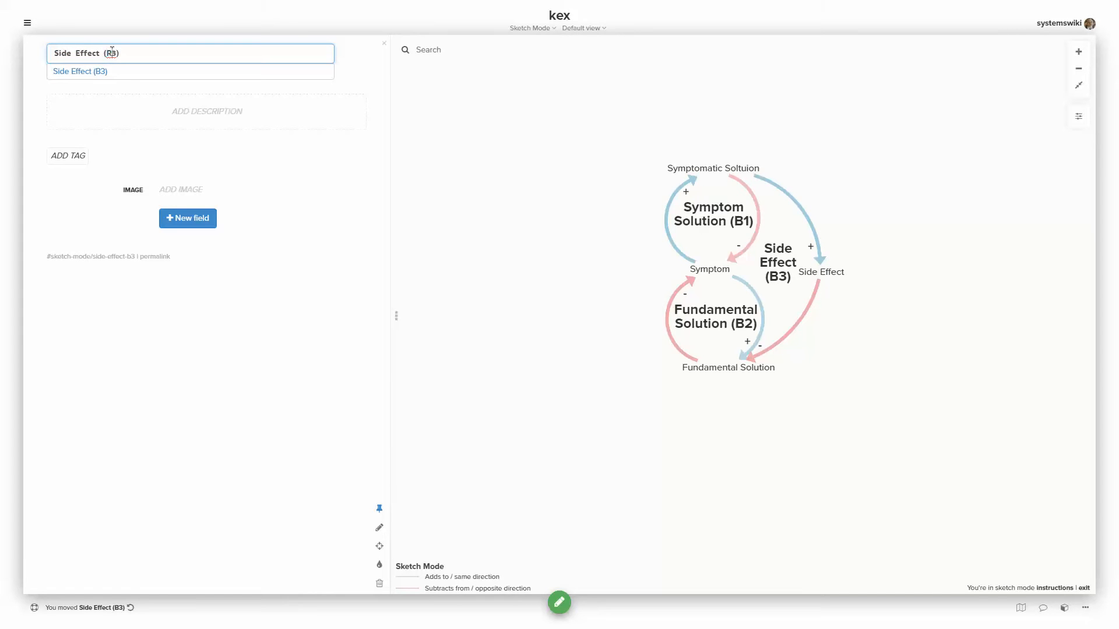
pyautogui.write('R')
pyautogui.press('Return')
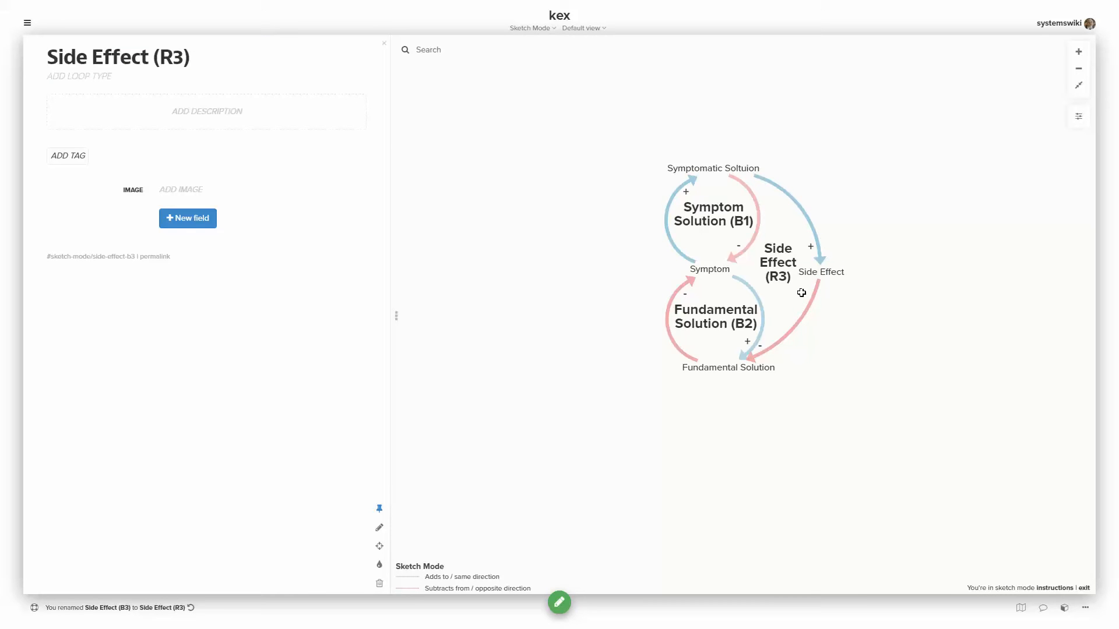
pyautogui.click(565, 304)
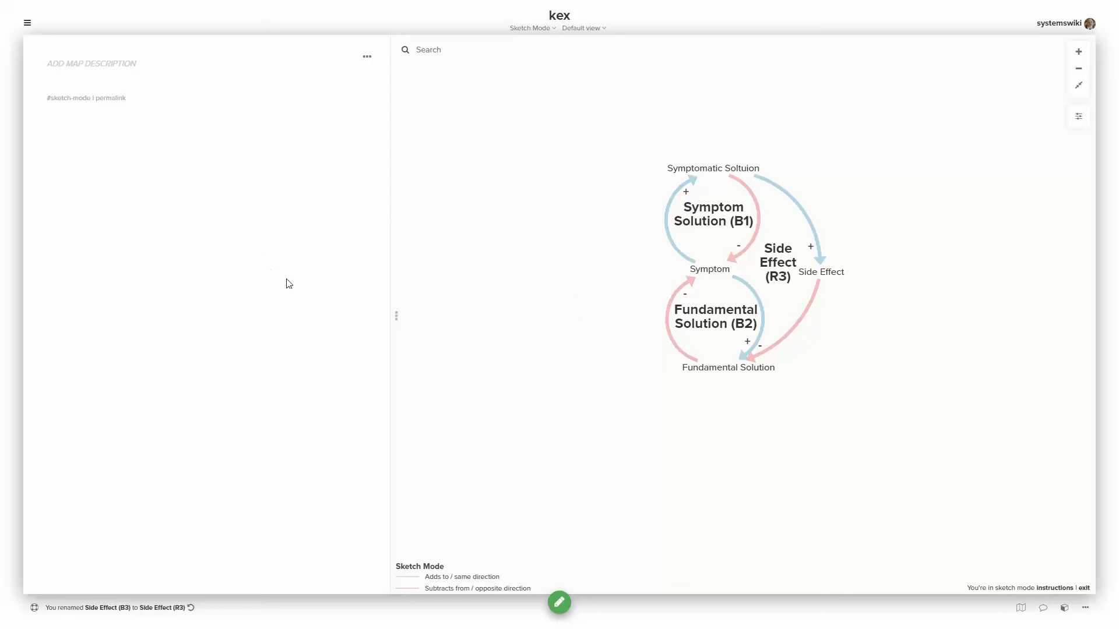
# Step: Exit sketch mode and view the profiles of the Symptomatic Soltuion element, the Symptom Solution (B1) loop and the connection into Side Effect
pyautogui.click(347, 68)
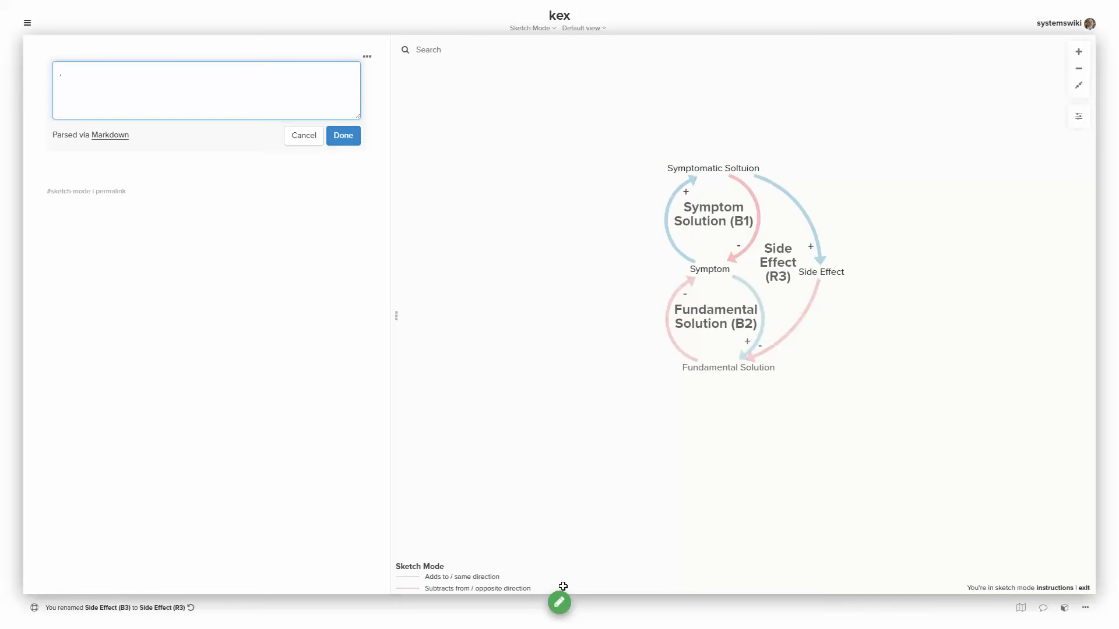
pyautogui.click(1084, 588)
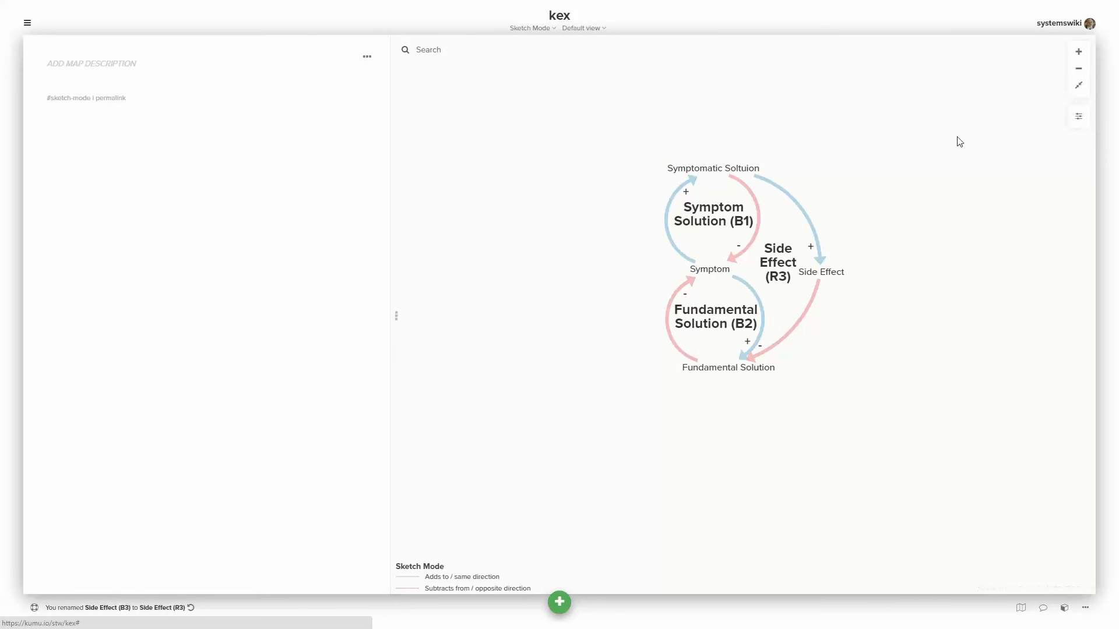
pyautogui.click(709, 168)
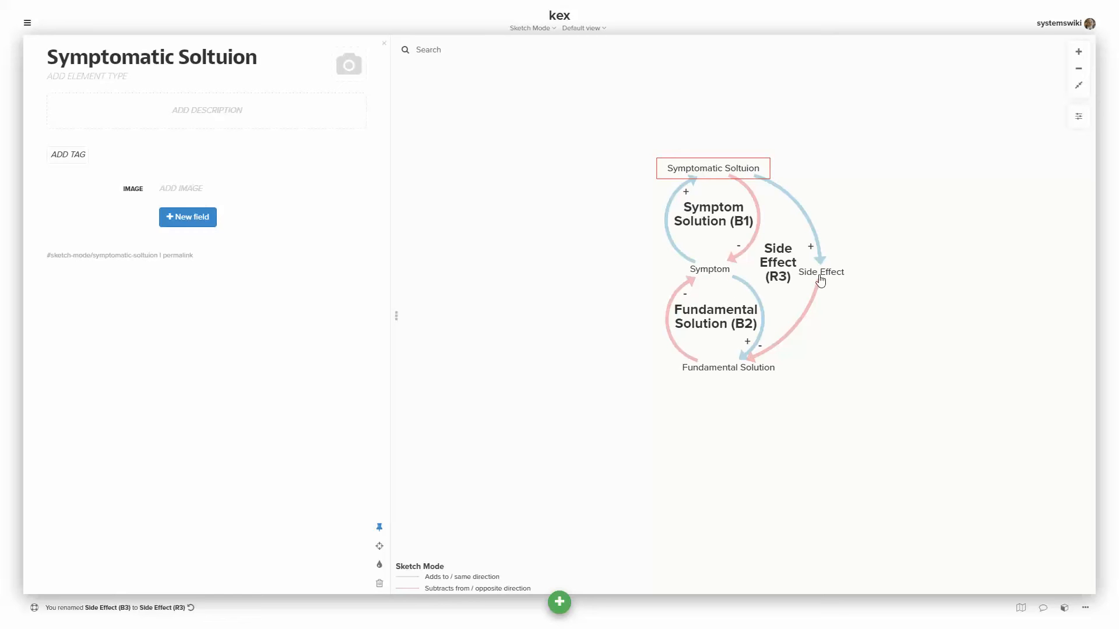
pyautogui.click(713, 211)
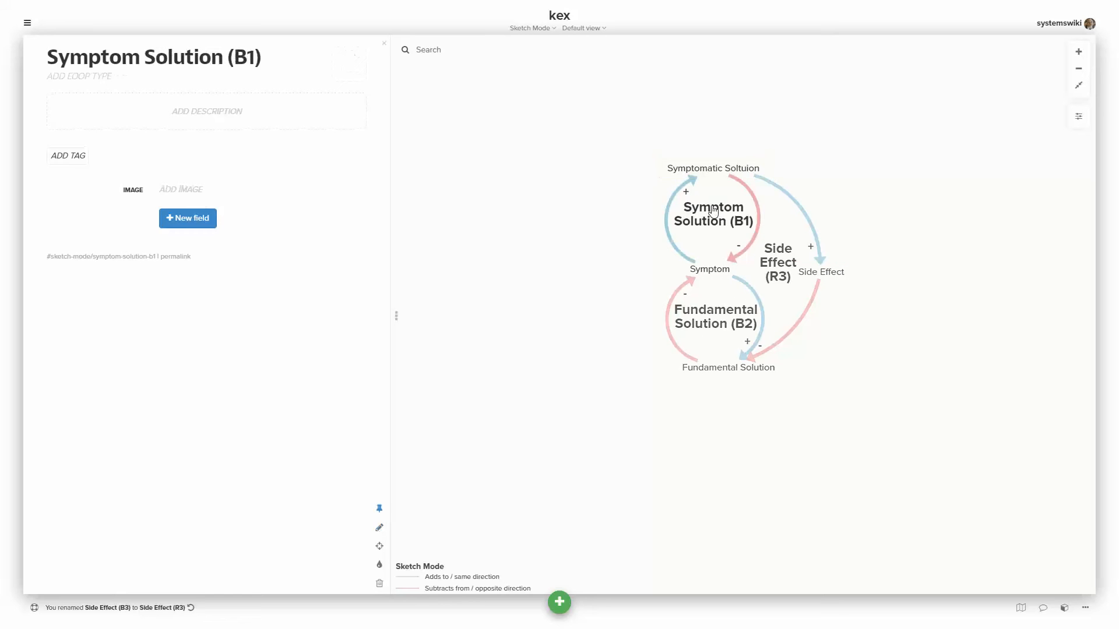
pyautogui.click(802, 214)
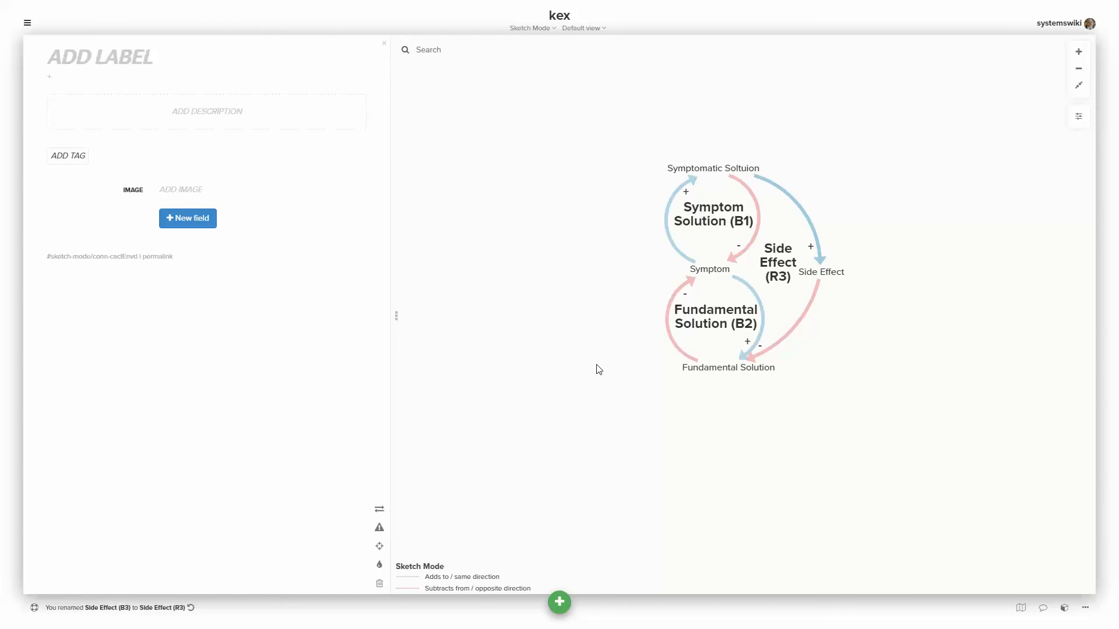
# Step: Split the Symptomatic Soltuion element's label onto two lines, breaking before "Soltuion"
pyautogui.click(729, 174)
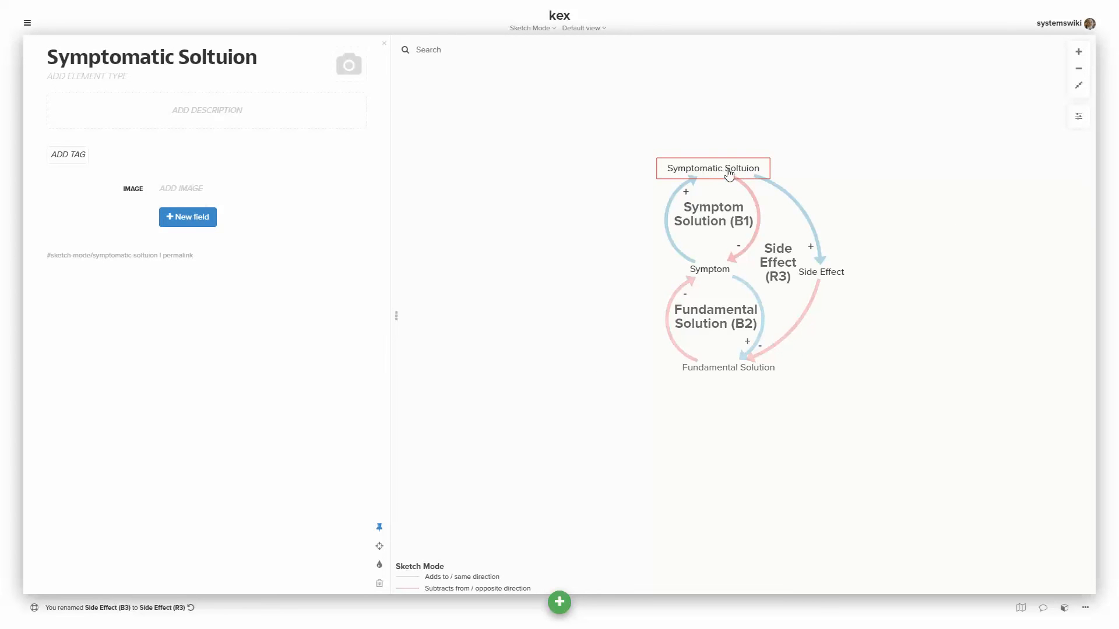
pyautogui.click(284, 54)
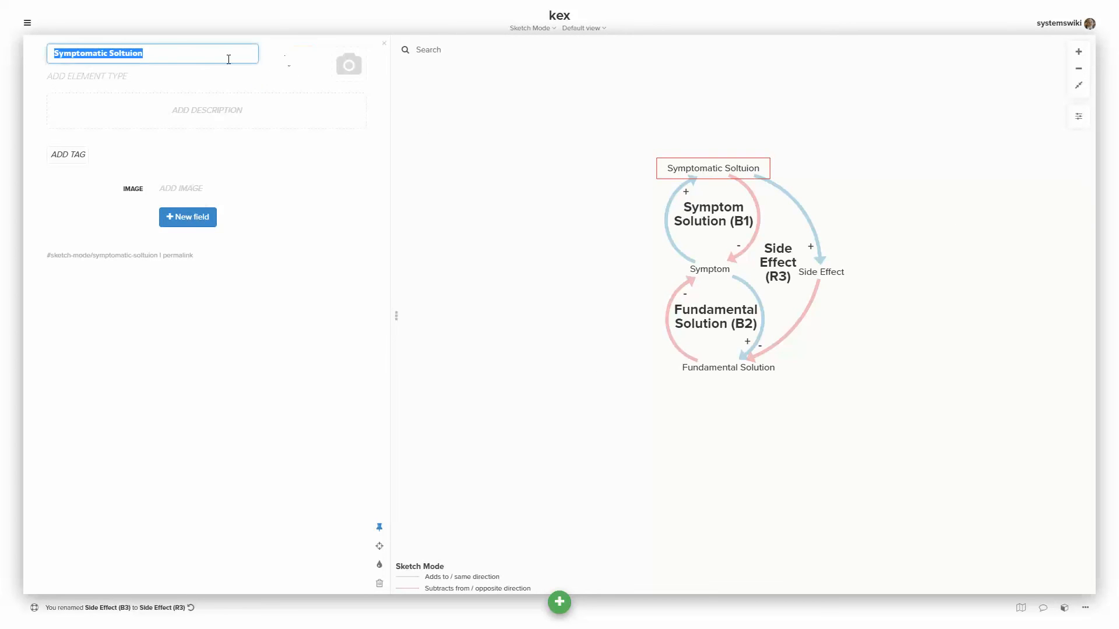
pyautogui.click(114, 52)
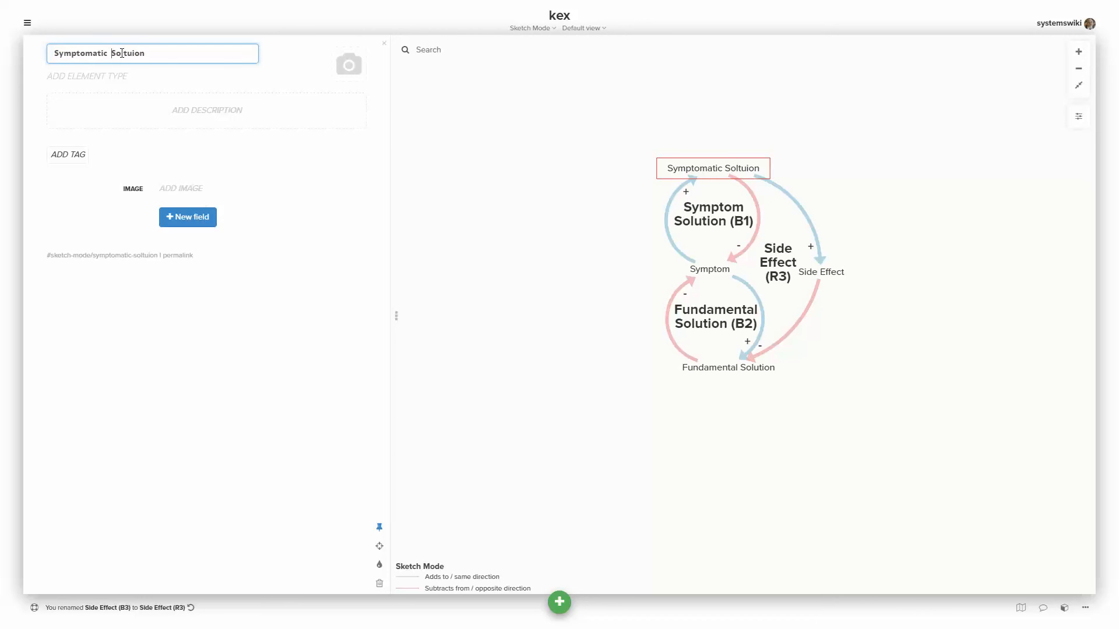
pyautogui.press('Return')
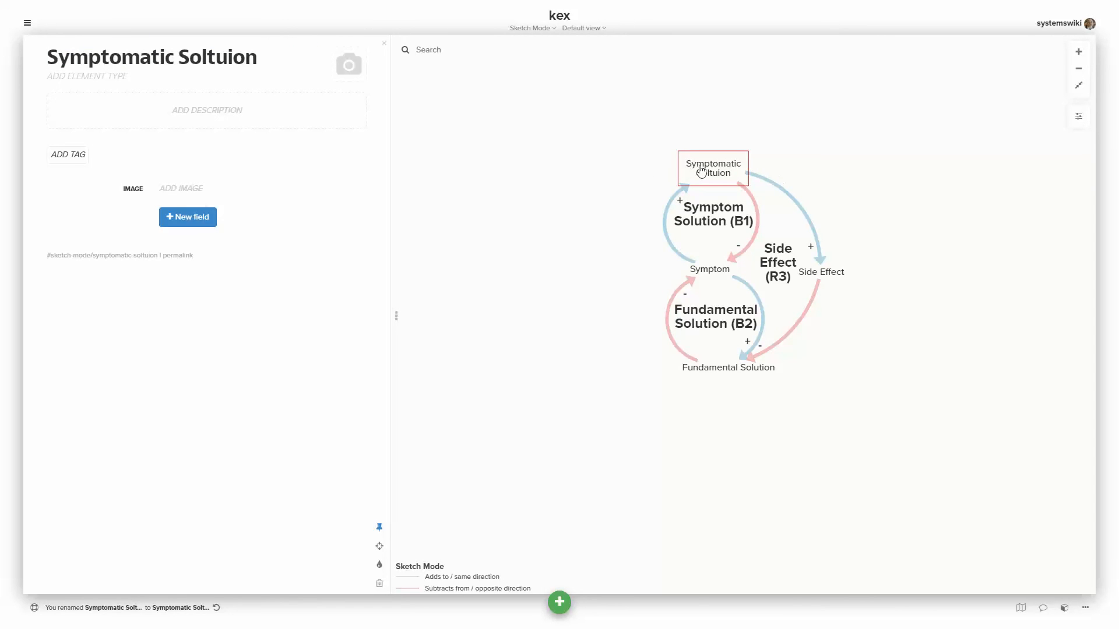
# Step: Split the Fundamental Solution element's label onto two lines, breaking before "Solution"
pyautogui.click(722, 375)
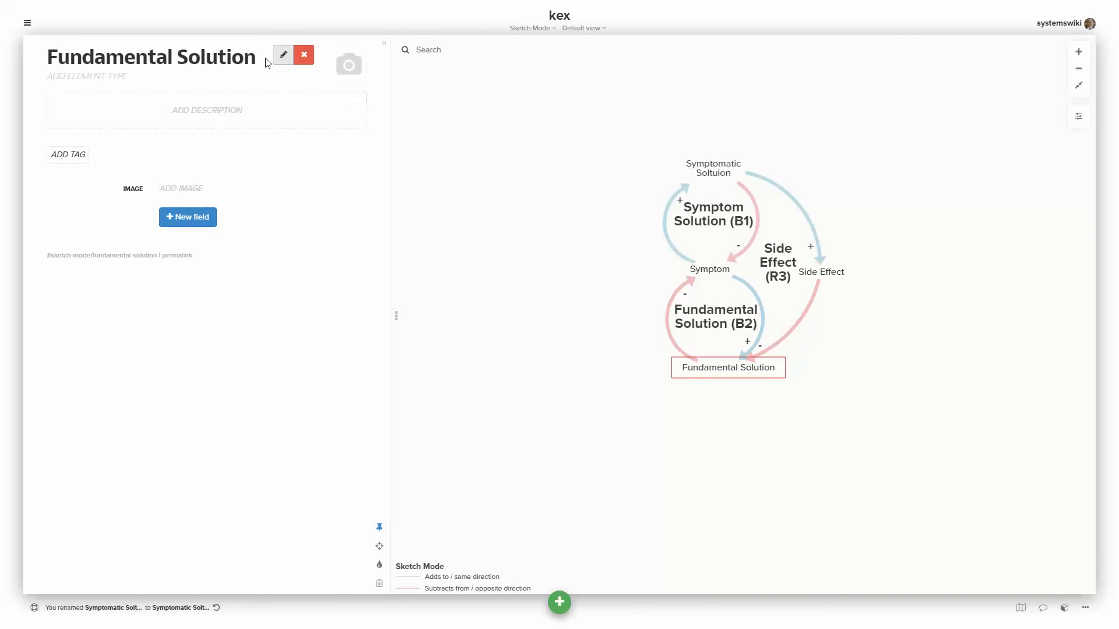
pyautogui.click(281, 51)
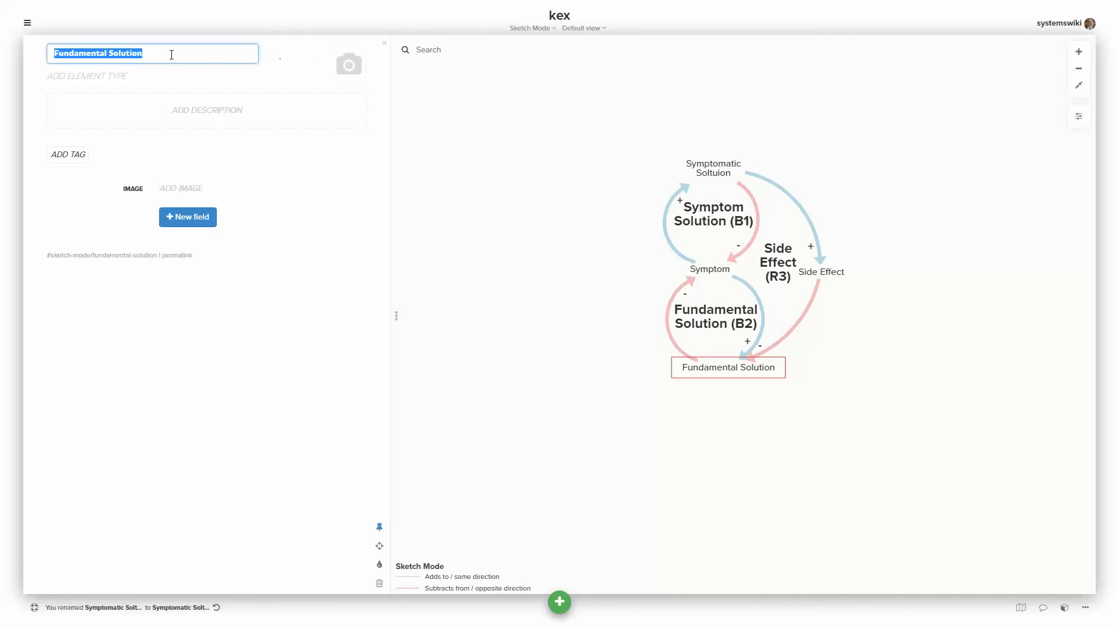
pyautogui.click(110, 54)
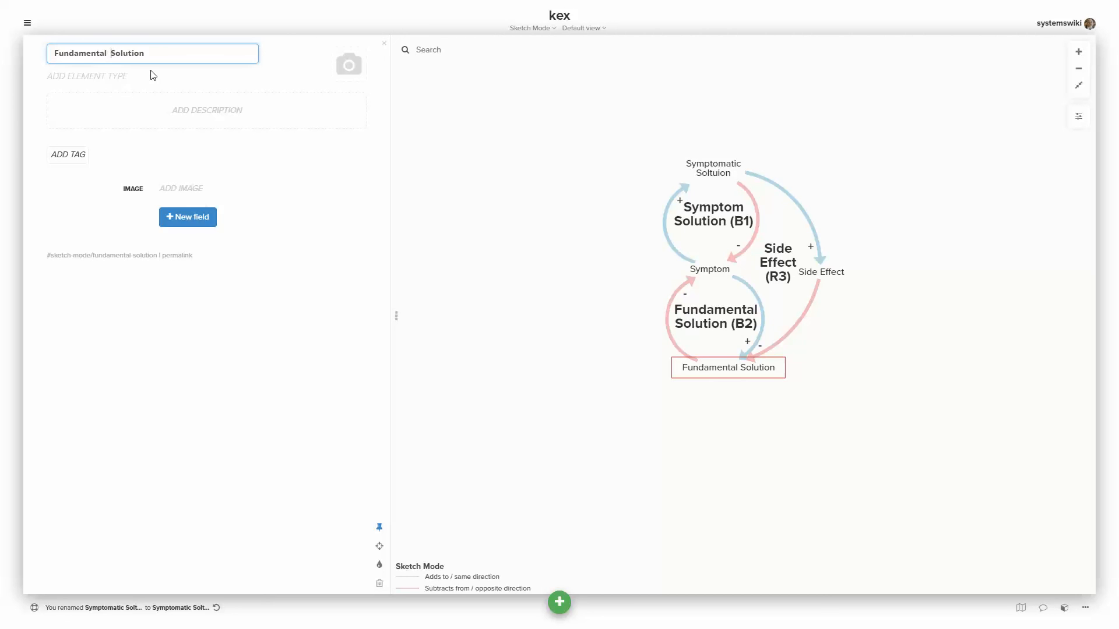
pyautogui.press('Return')
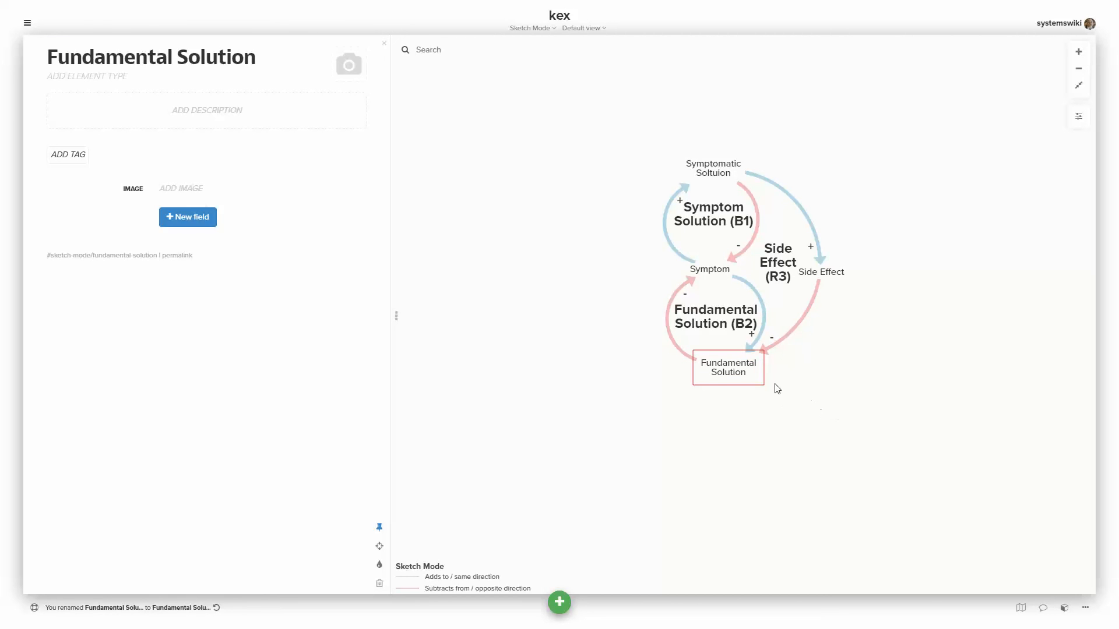
# Step: Move the Fundamental Solution element slightly down and left, and bow the connection from Symptom to it further outward
pyautogui.moveTo(729, 368); pyautogui.dragTo(724, 369)
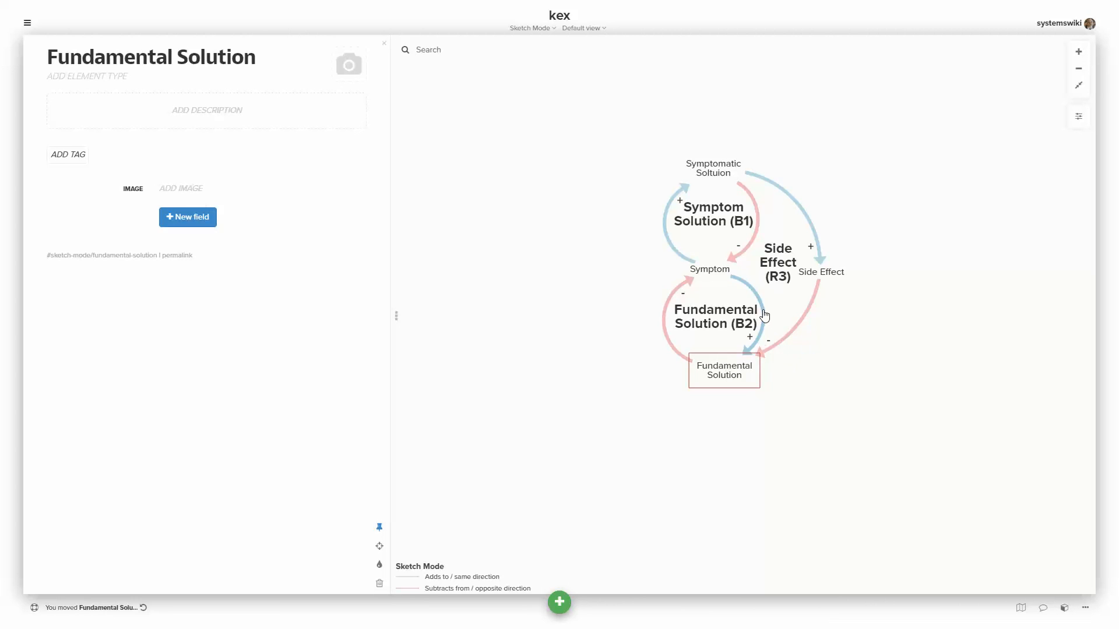
pyautogui.moveTo(764, 315); pyautogui.dragTo(772, 317)
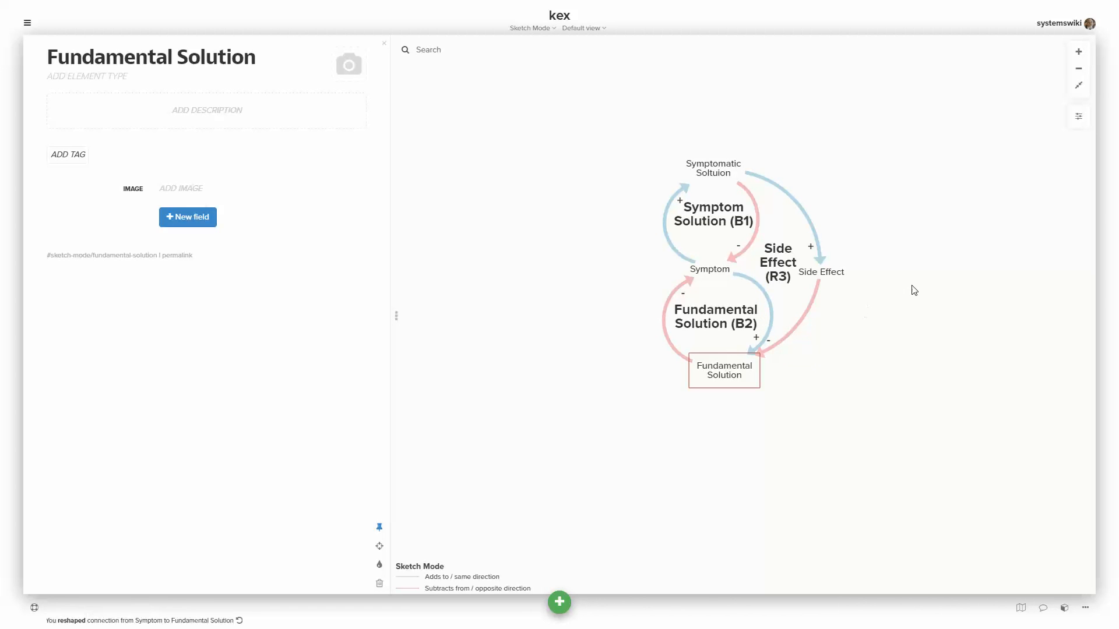